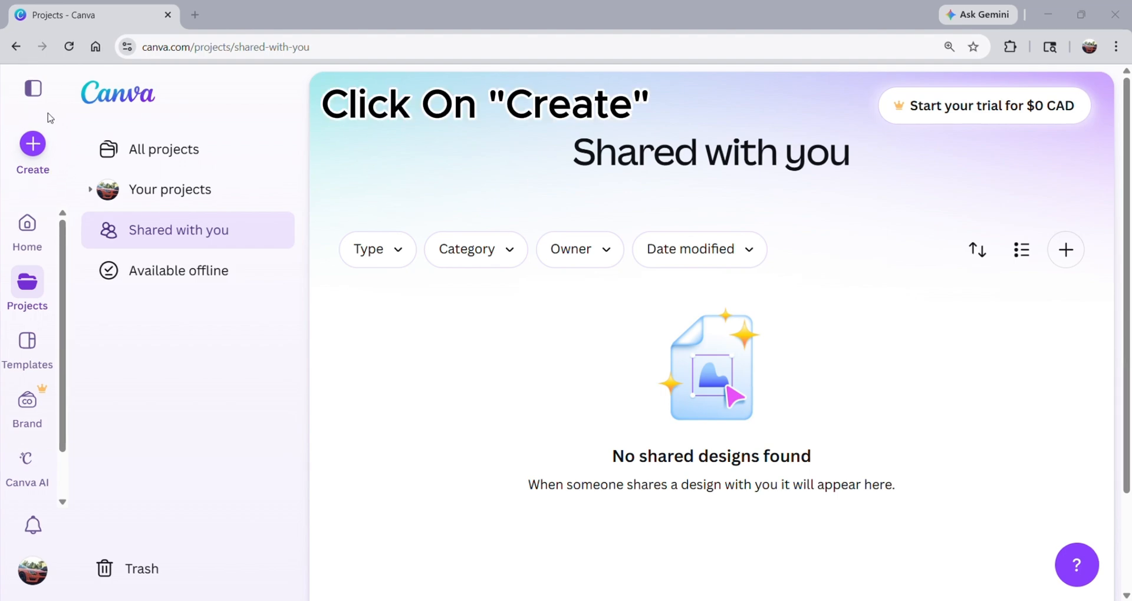
Create a new design from the Poster (Portrait 4:5) format, finding it by searching for "poster".
click(33, 145)
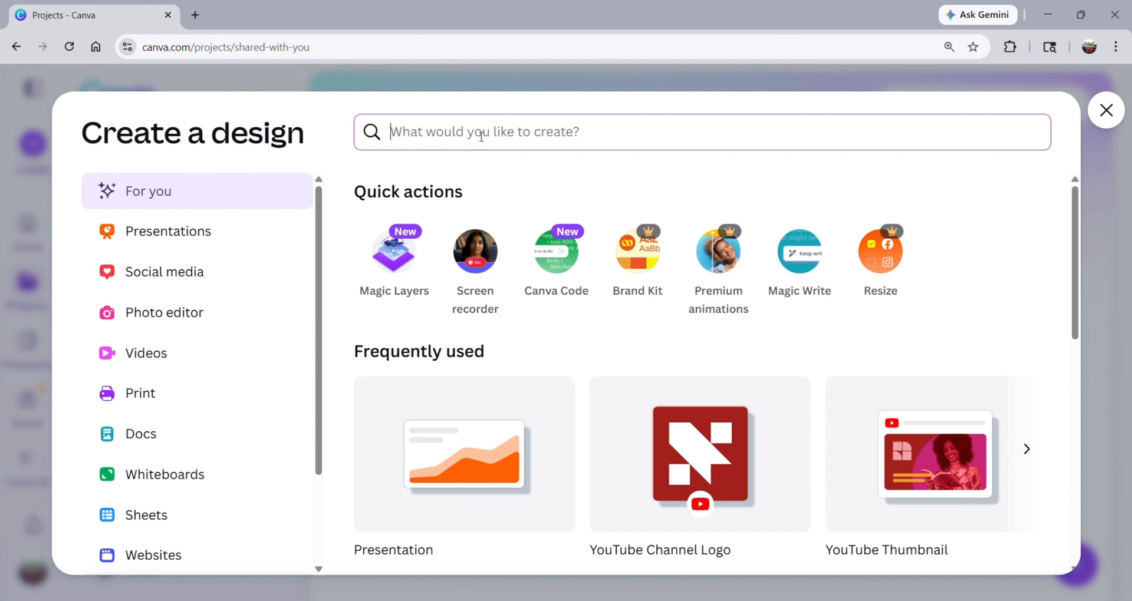
text(post)
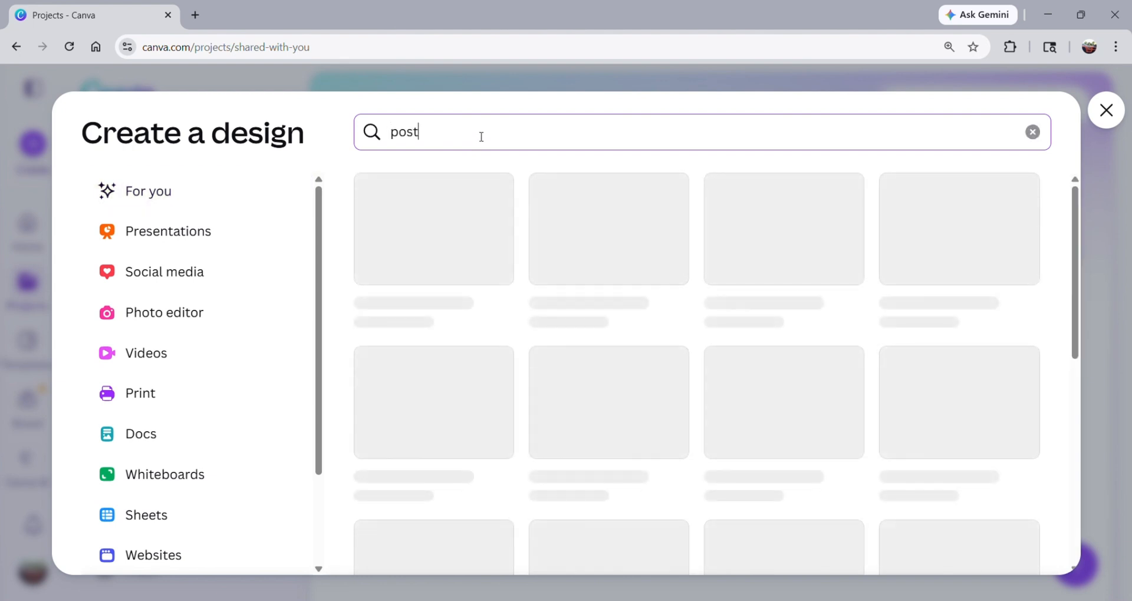
text(er)
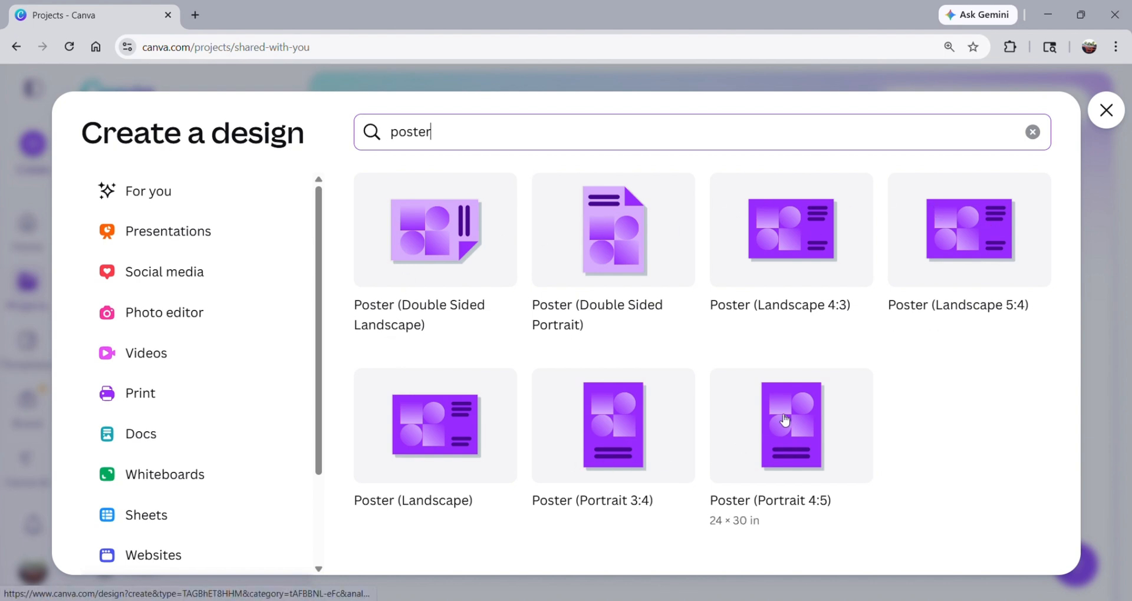
click(782, 421)
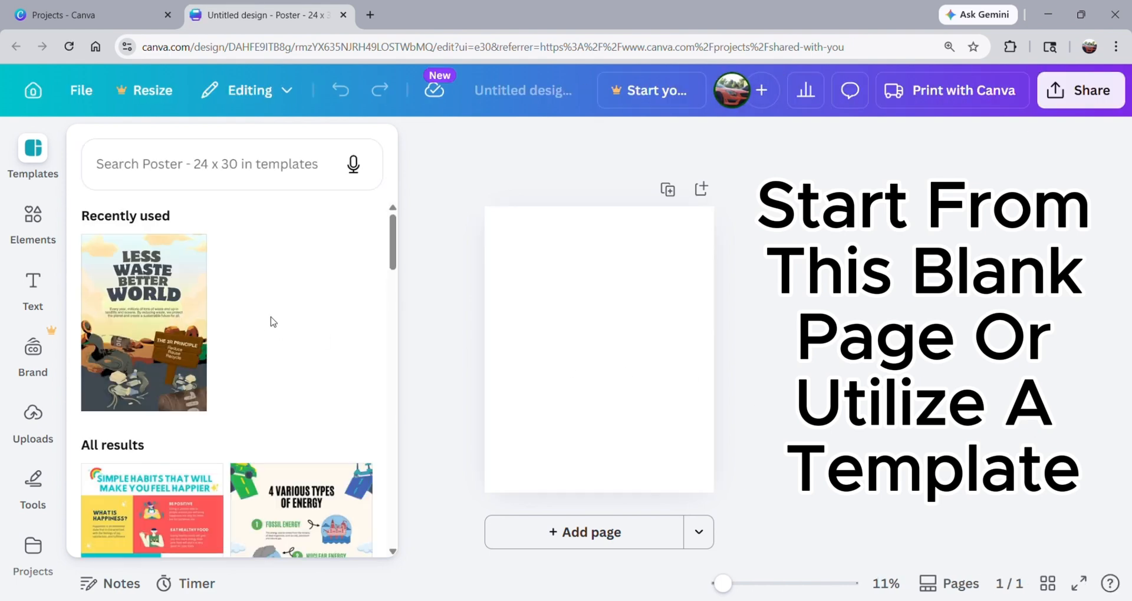
Browse the poster templates and apply the recently used "Less Waste Better World" template to the blank page.
scroll(271, 323, down, 4)
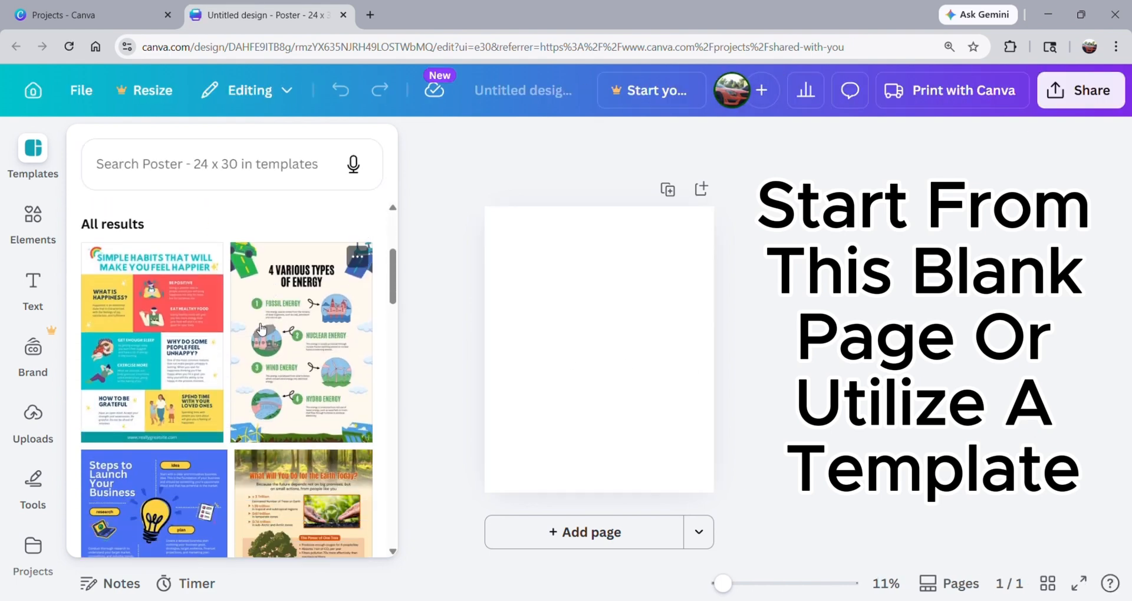
scroll(262, 329, down, 3)
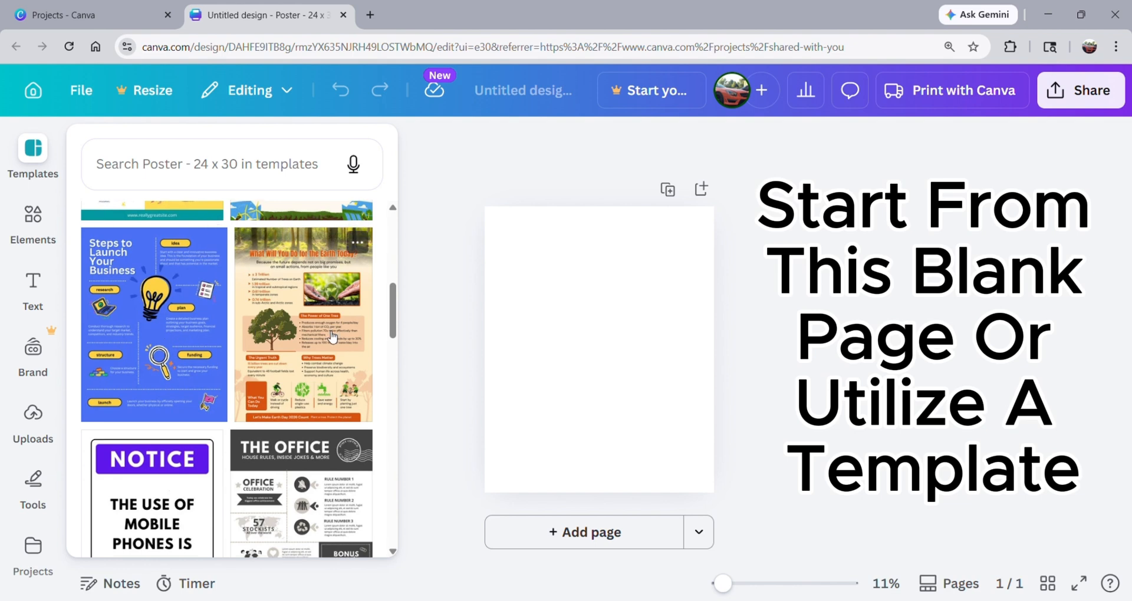
scroll(333, 338, down, 8)
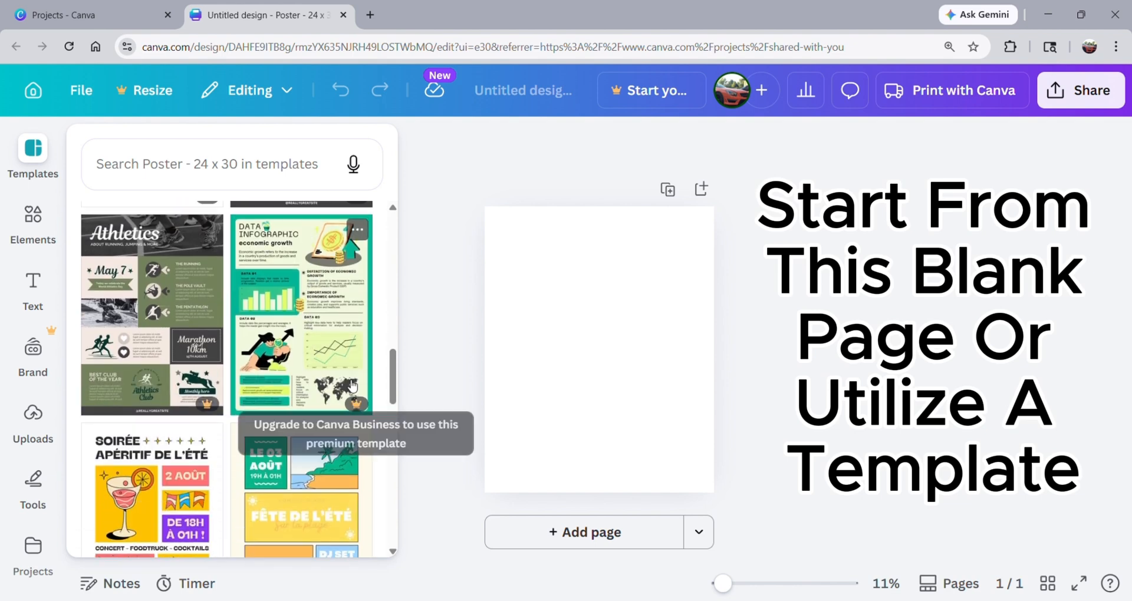
scroll(352, 386, up, 1)
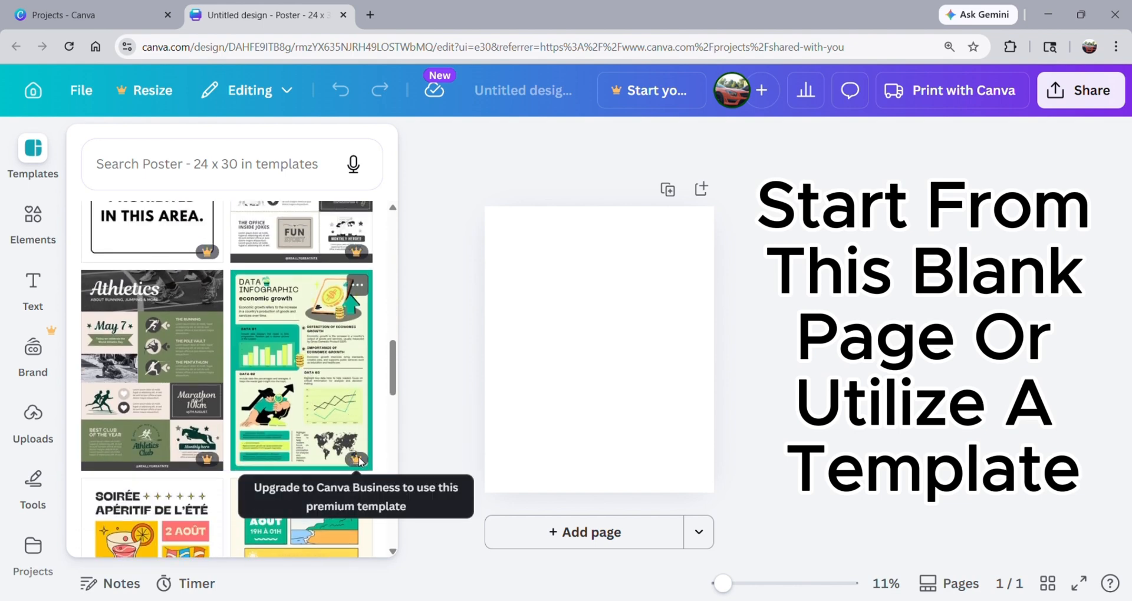
scroll(358, 456, up, 10)
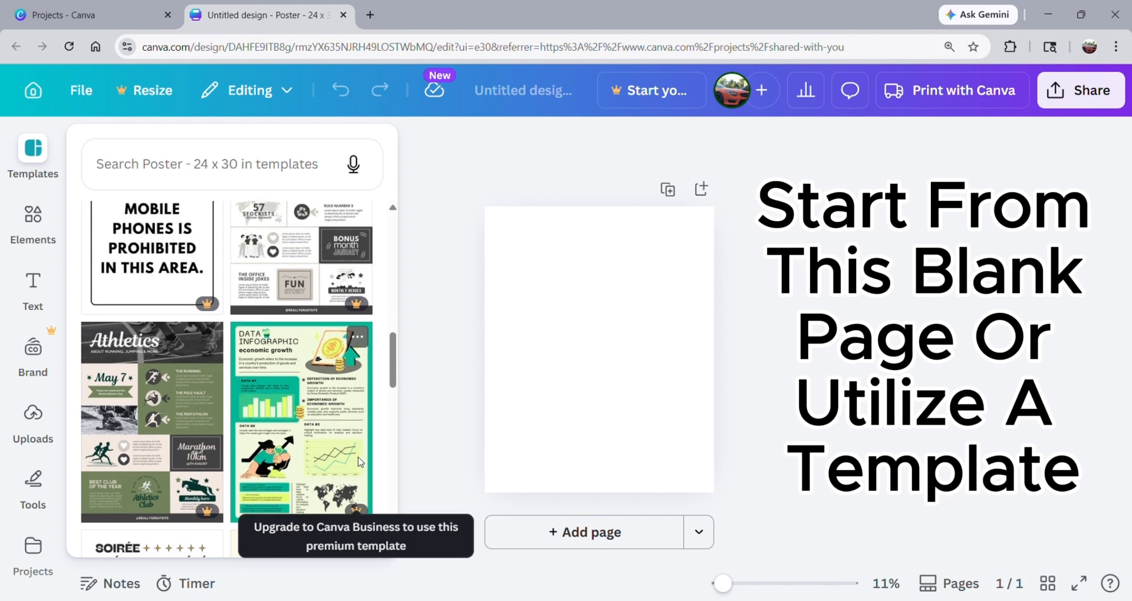
scroll(356, 454, up, 4)
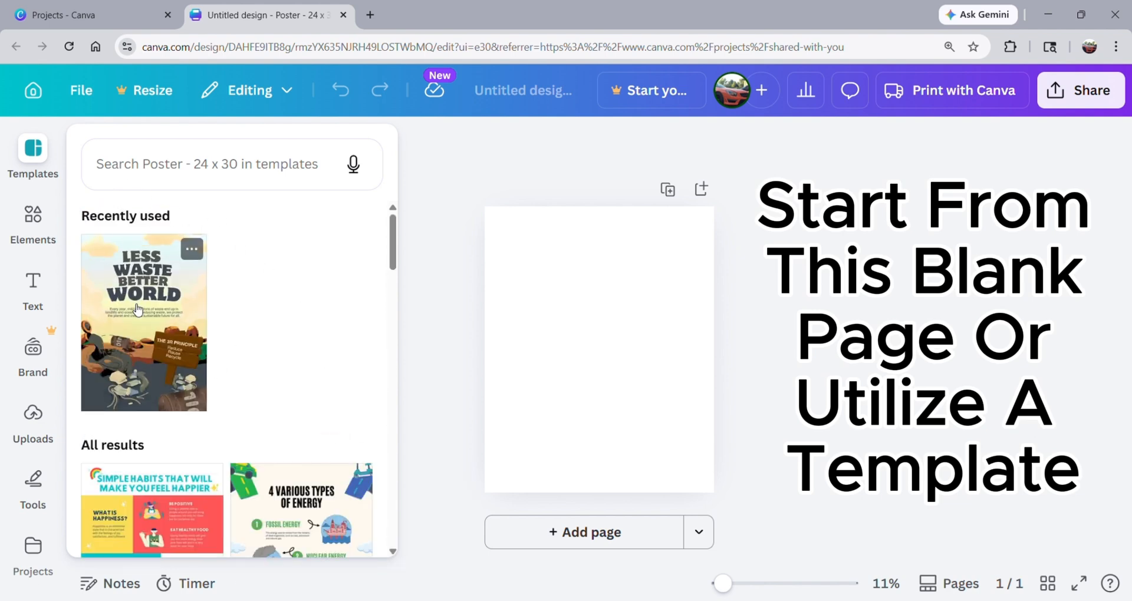
click(135, 307)
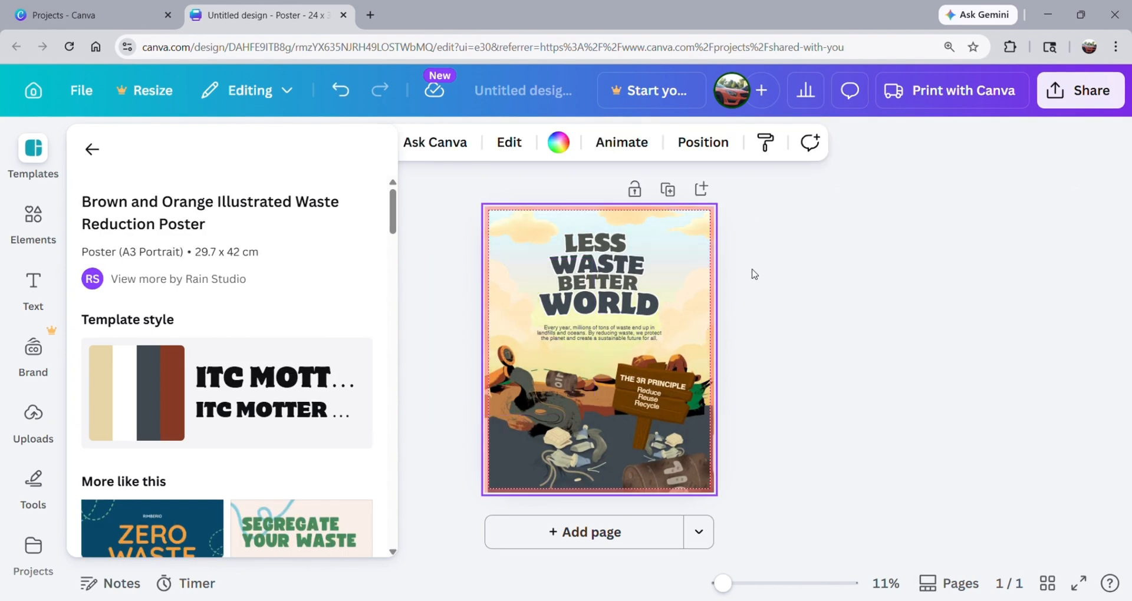
Replace the word "LESS" in the poster's title with "GOOD".
scroll(754, 273, up, 1)
scroll(699, 293, up, 2)
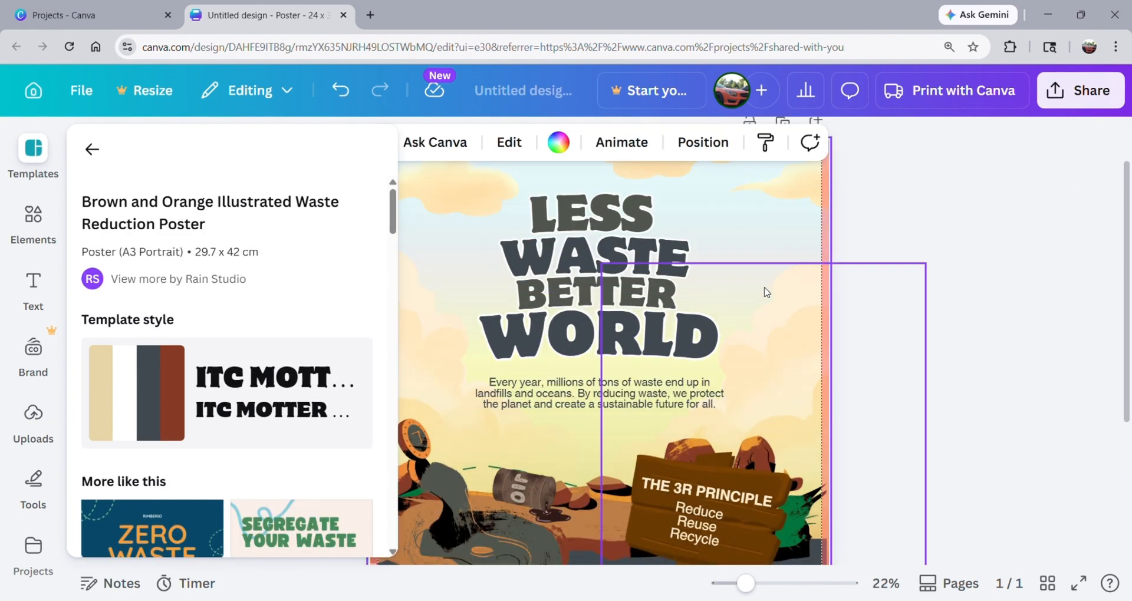
scroll(680, 283, up, 1)
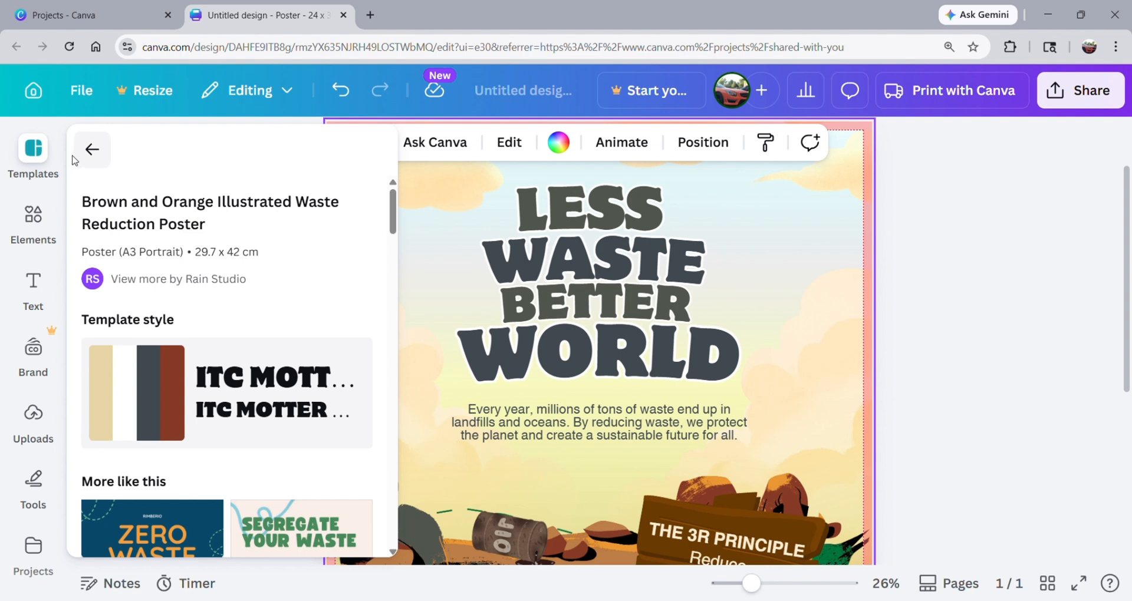
click(50, 159)
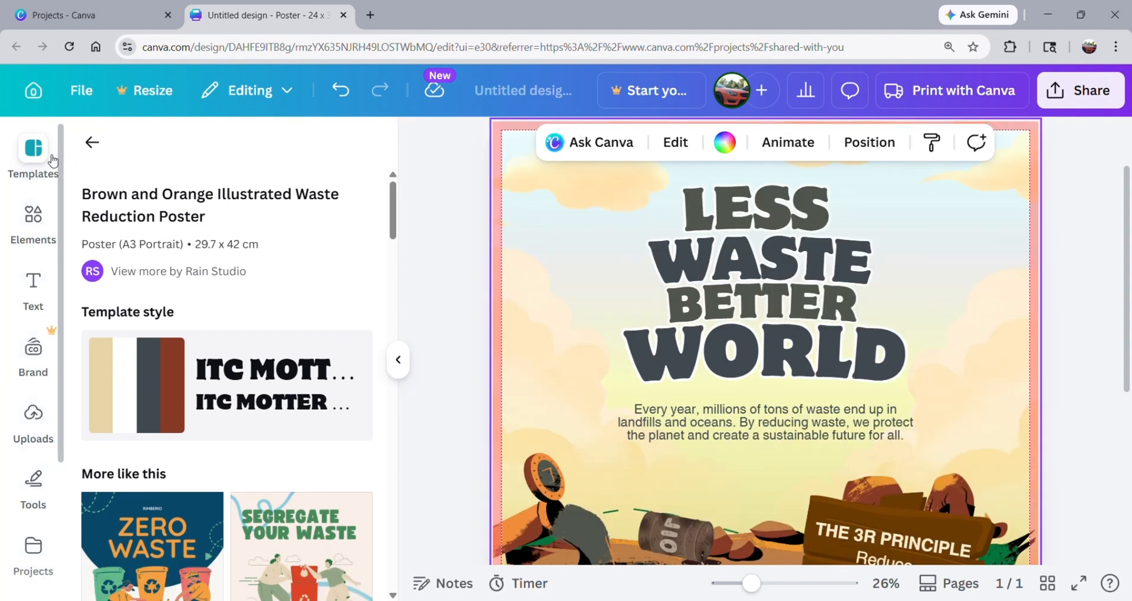
click(798, 212)
double_click(801, 214)
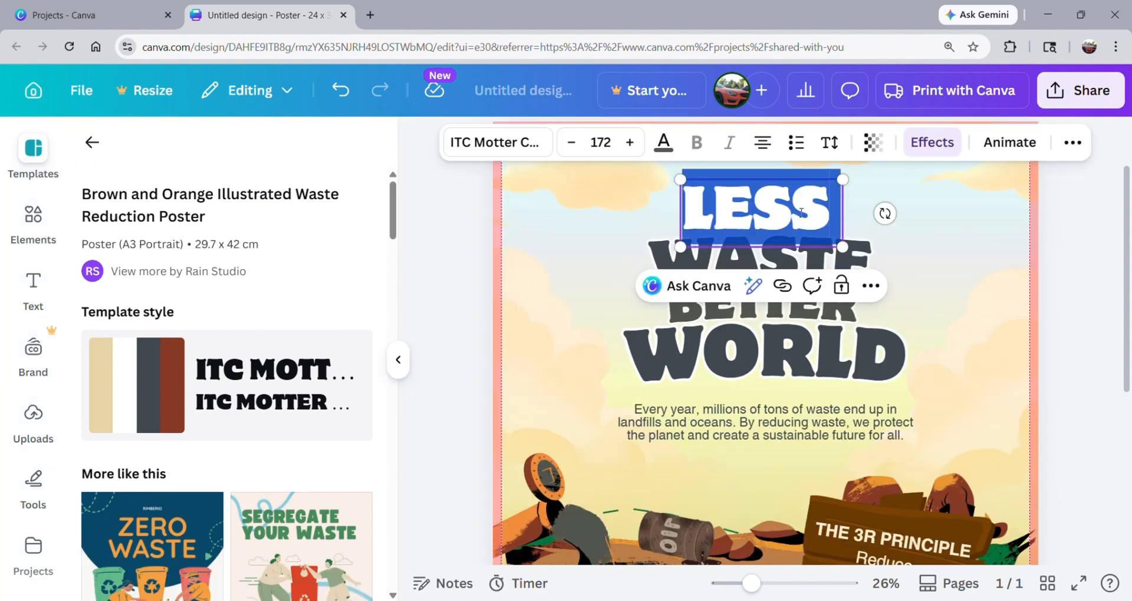
text(GOOD)
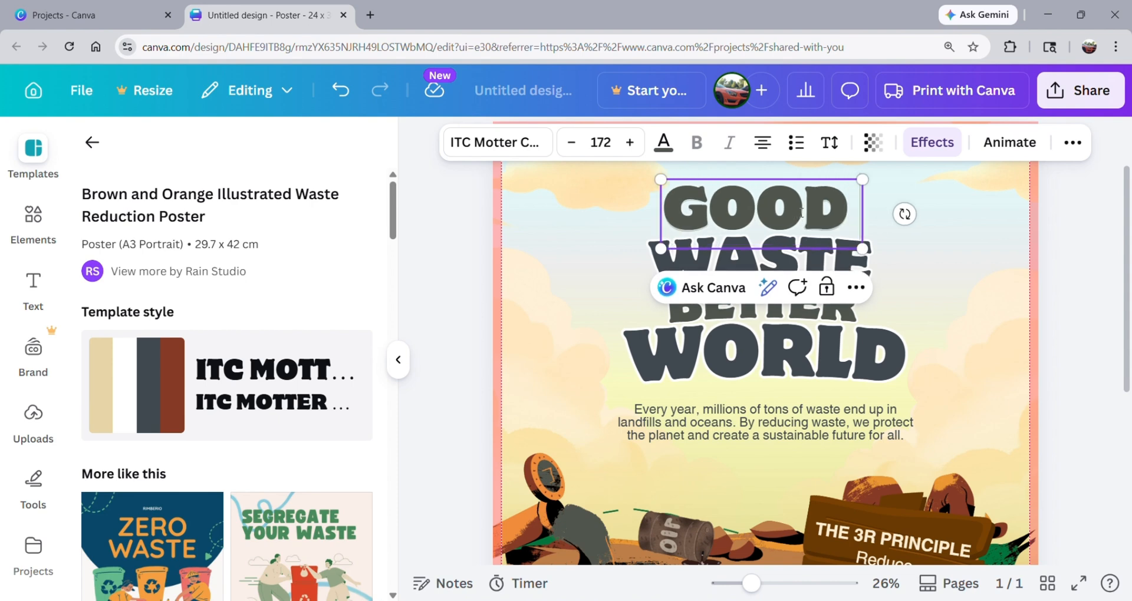
Replace the word "WASTE" on the title's second line with "TITLE".
click(753, 260)
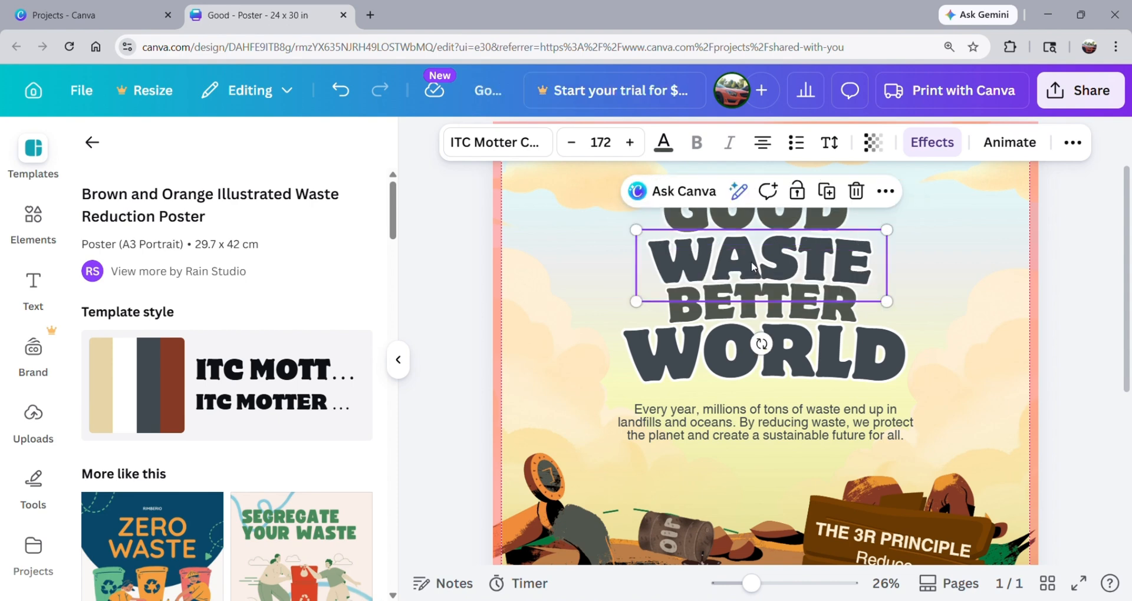
double_click(753, 260)
text(TITEL)
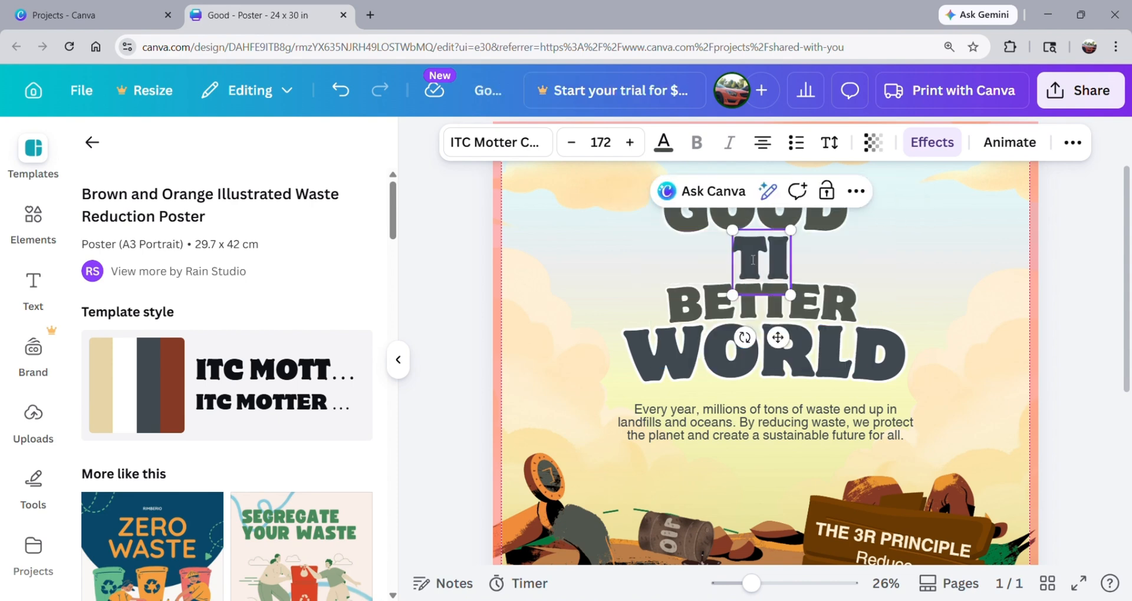
key(BackSpace)
key(BackSpace)
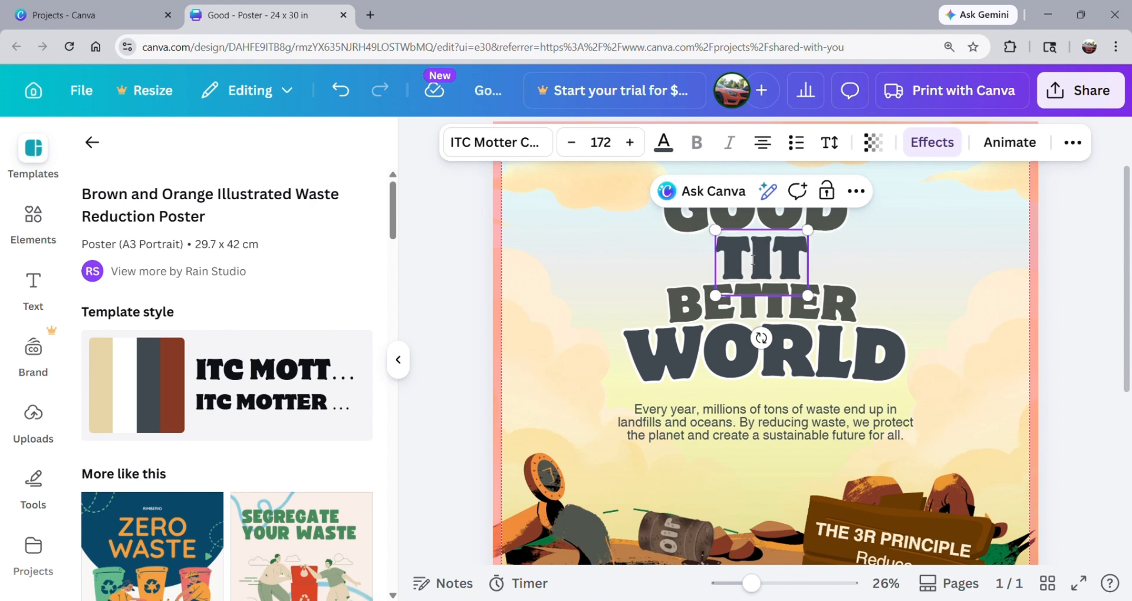
text(LE)
Delete the remaining title words "BETTER" and "WORLD" from the poster.
click(784, 309)
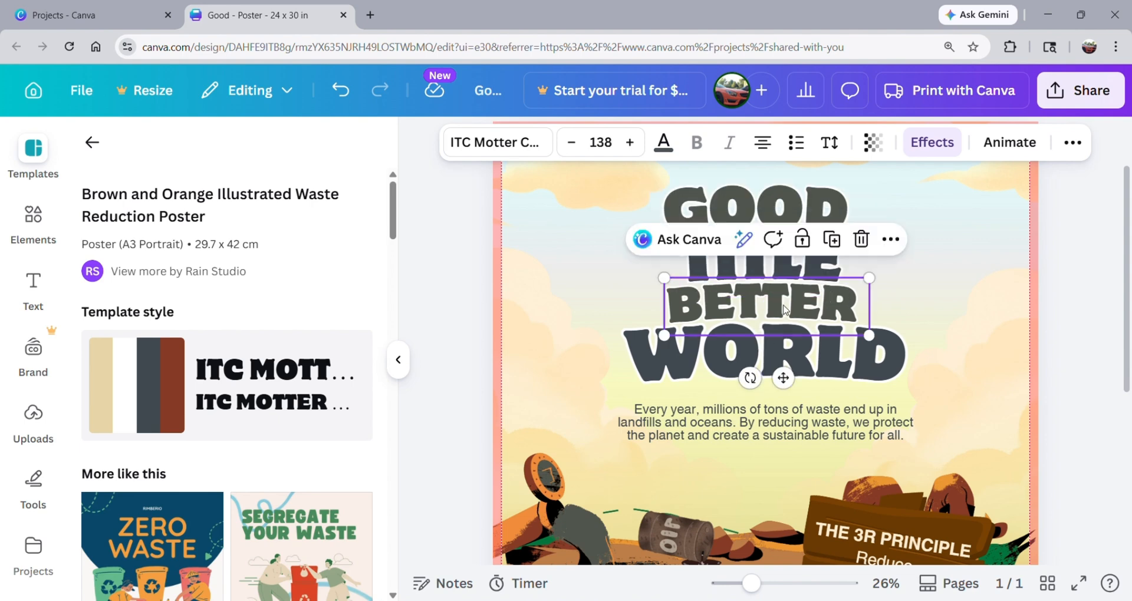
key(Delete)
click(784, 347)
key(Delete)
Move the body paragraph directly beneath the title and replace its text with "Key Idea + Point. Few Sentences. Could include a call to action.".
click(742, 409)
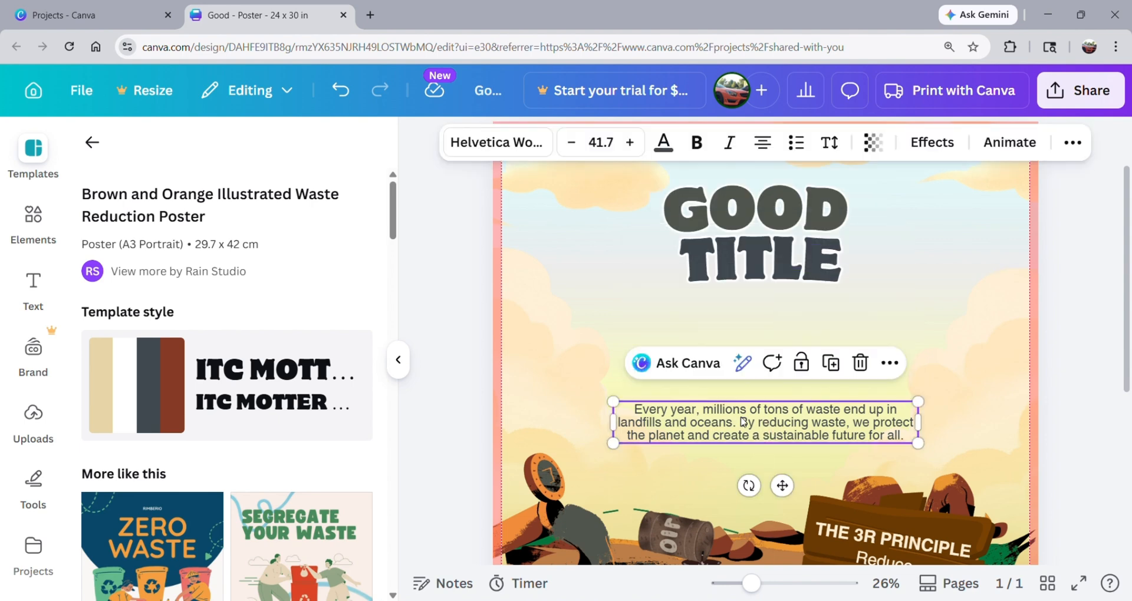
drag(742, 409, 741, 308)
double_click(740, 308)
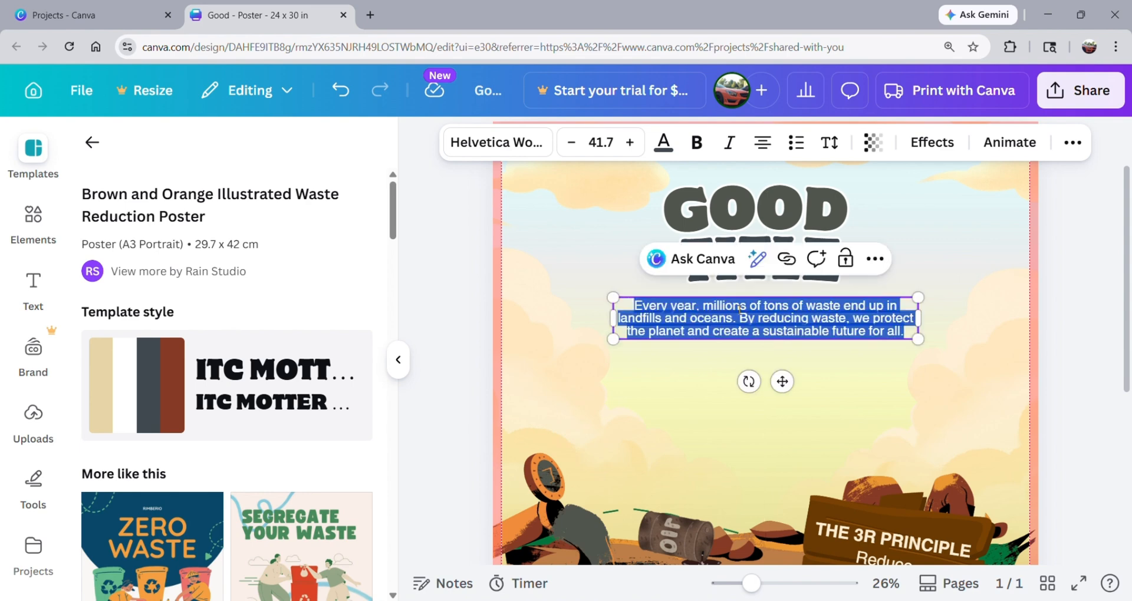
text(K)
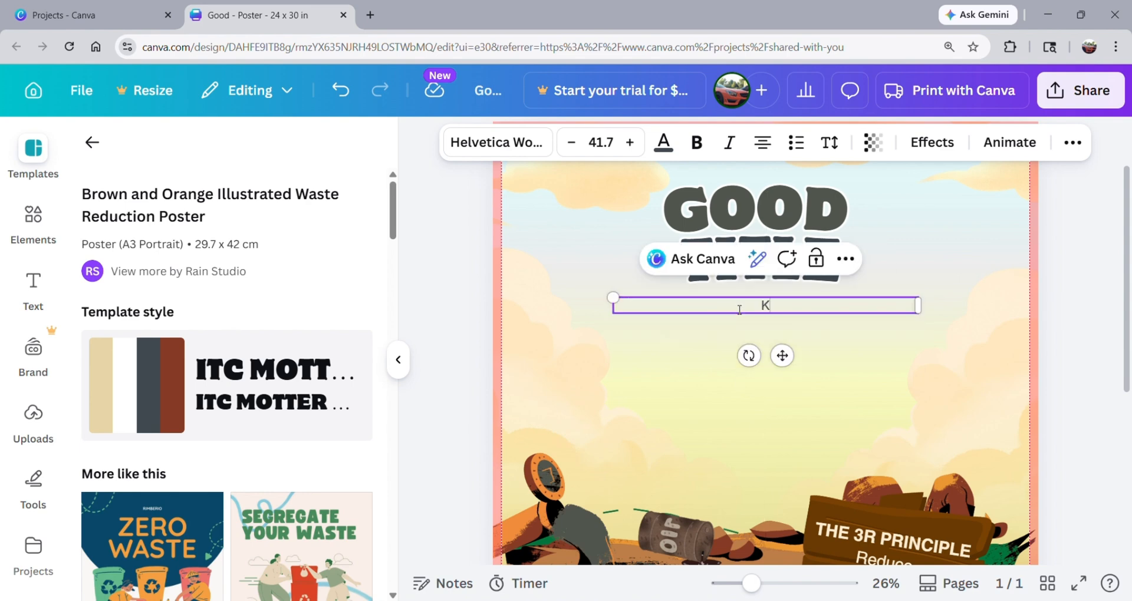
text(ey Idea)
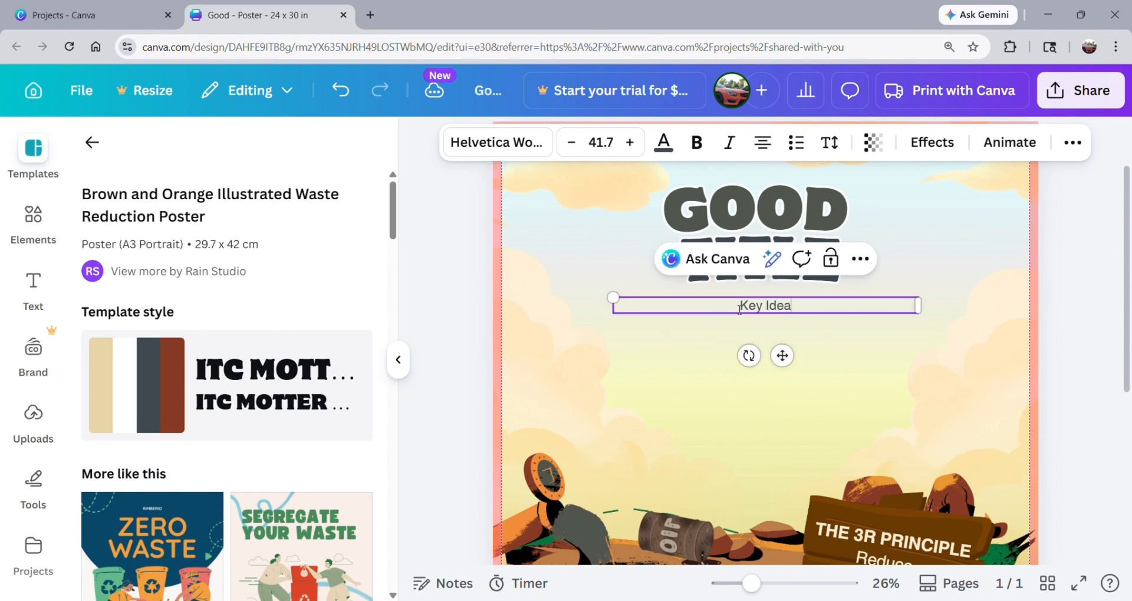
text( + Poin)
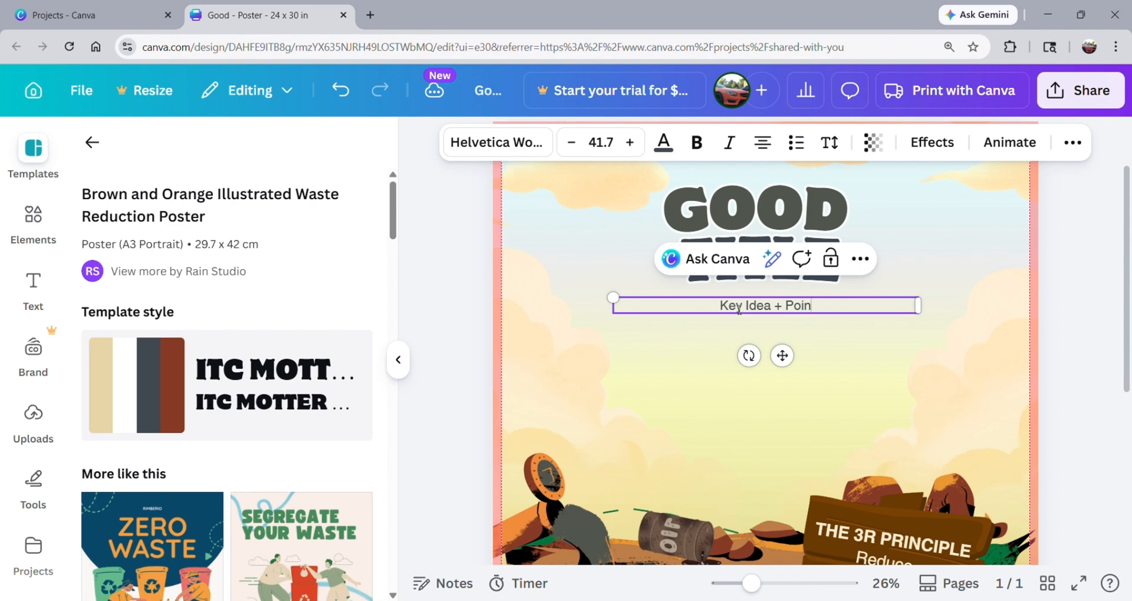
text(t. Fe)
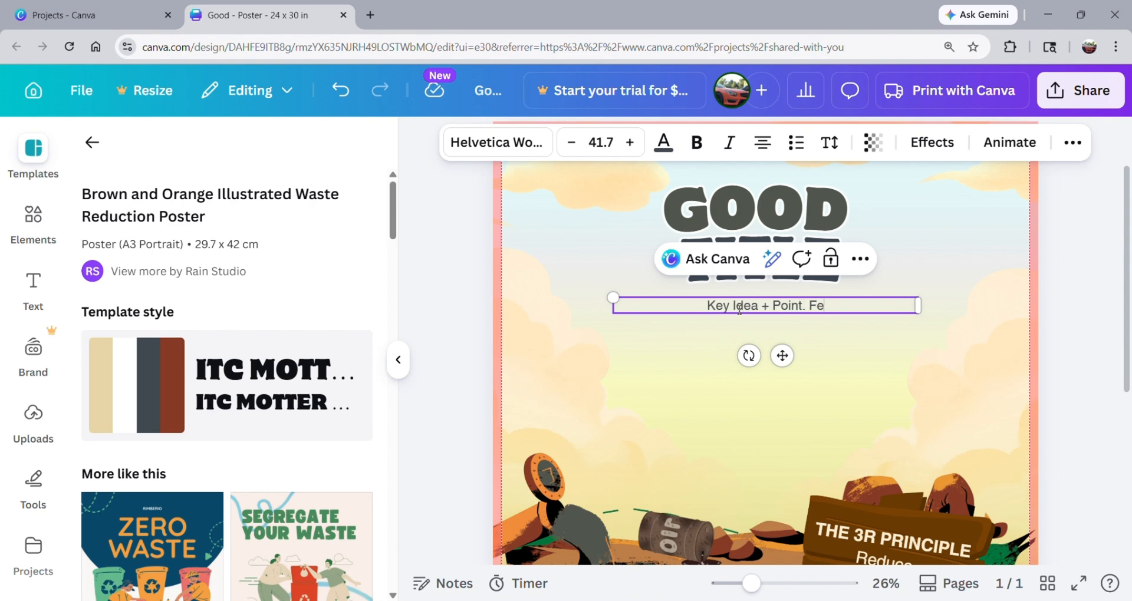
text(w Sentences.)
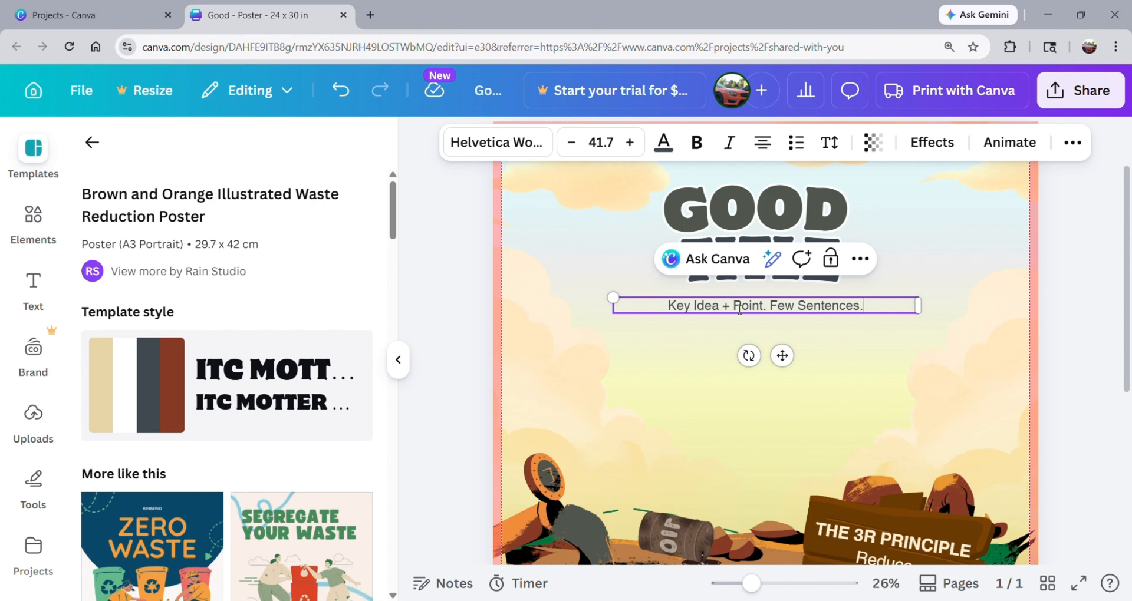
text( Co)
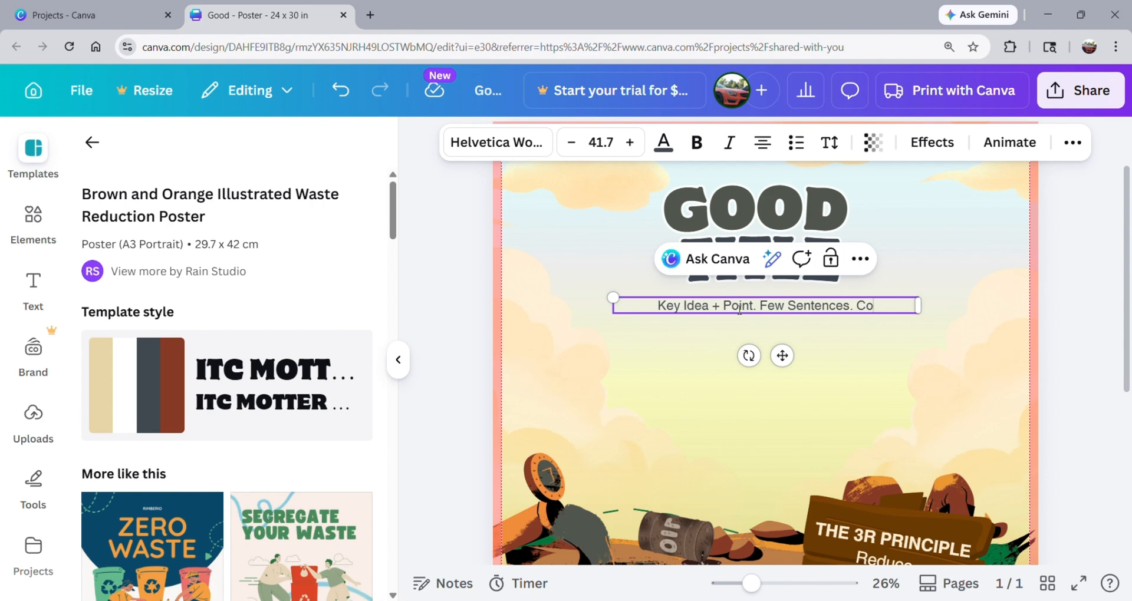
text(uld includ)
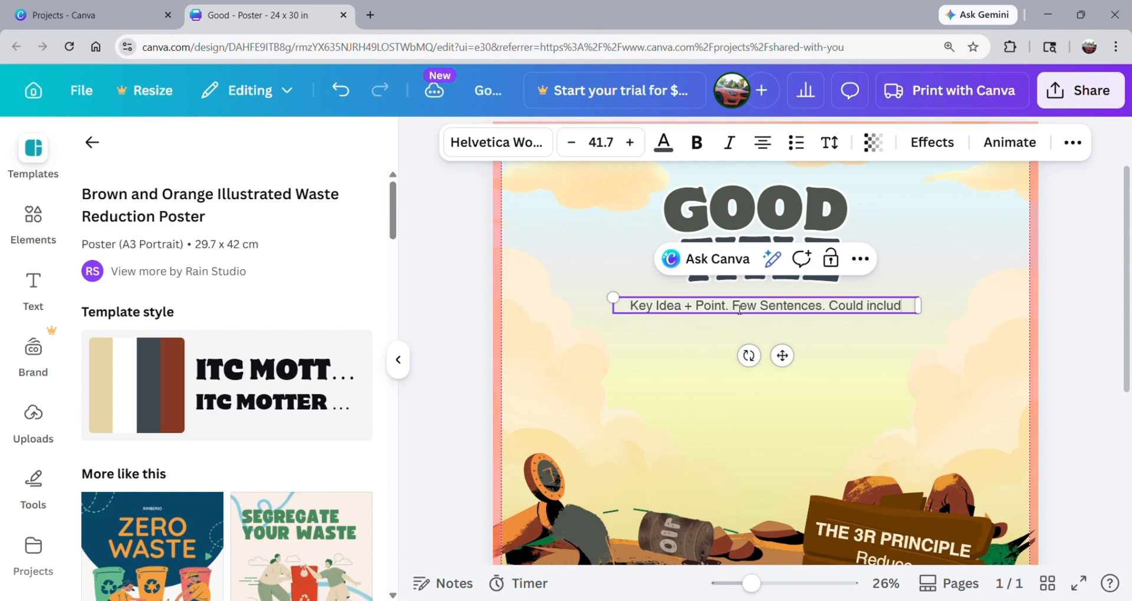
text(e a call)
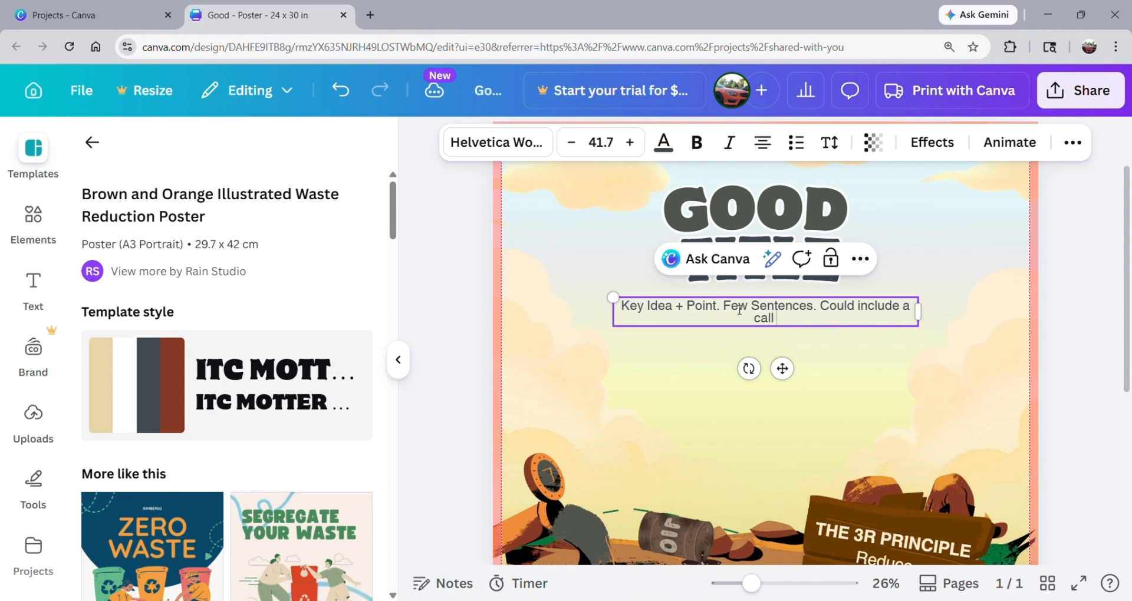
text( to action.)
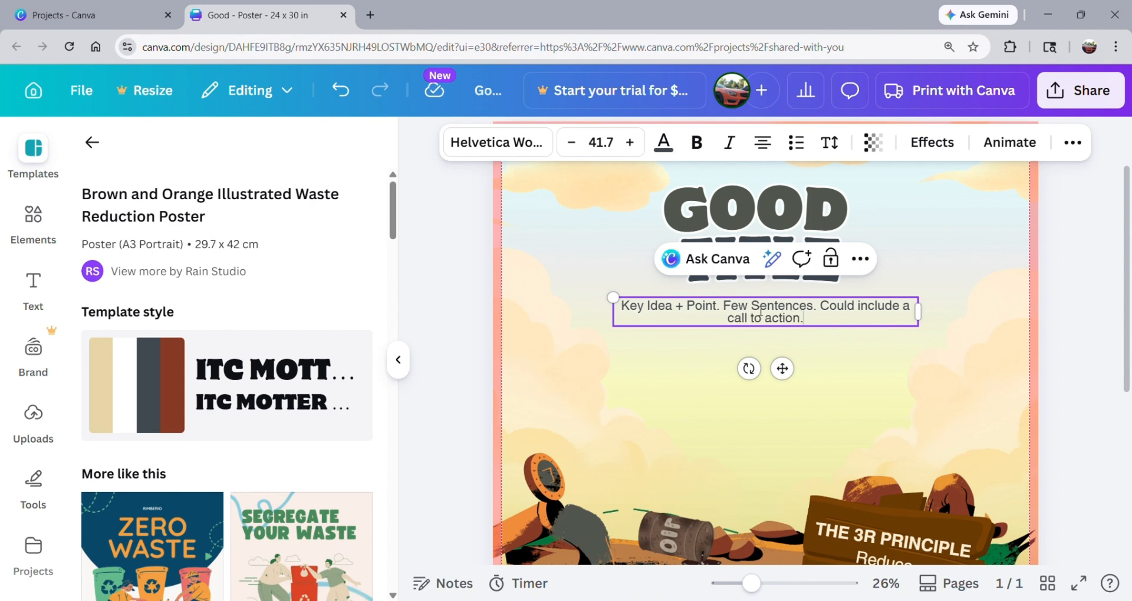
click(1082, 237)
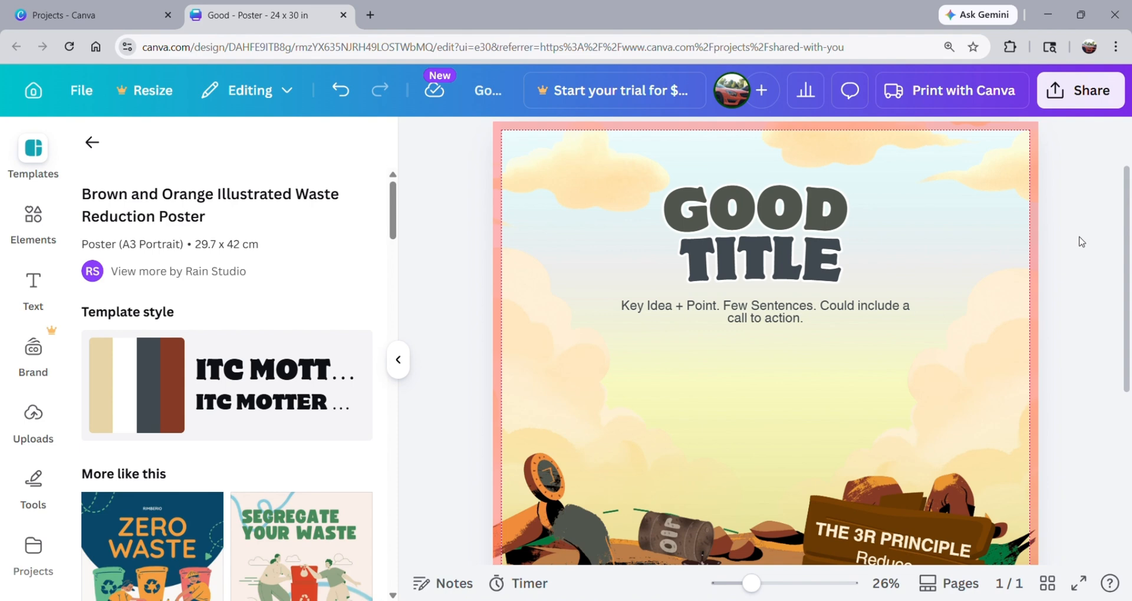
Replace the wooden sign's heading "THE 3R PRINCIPLE" with "KEY POINT".
scroll(1082, 242, down, 2)
scroll(1079, 250, down, 5)
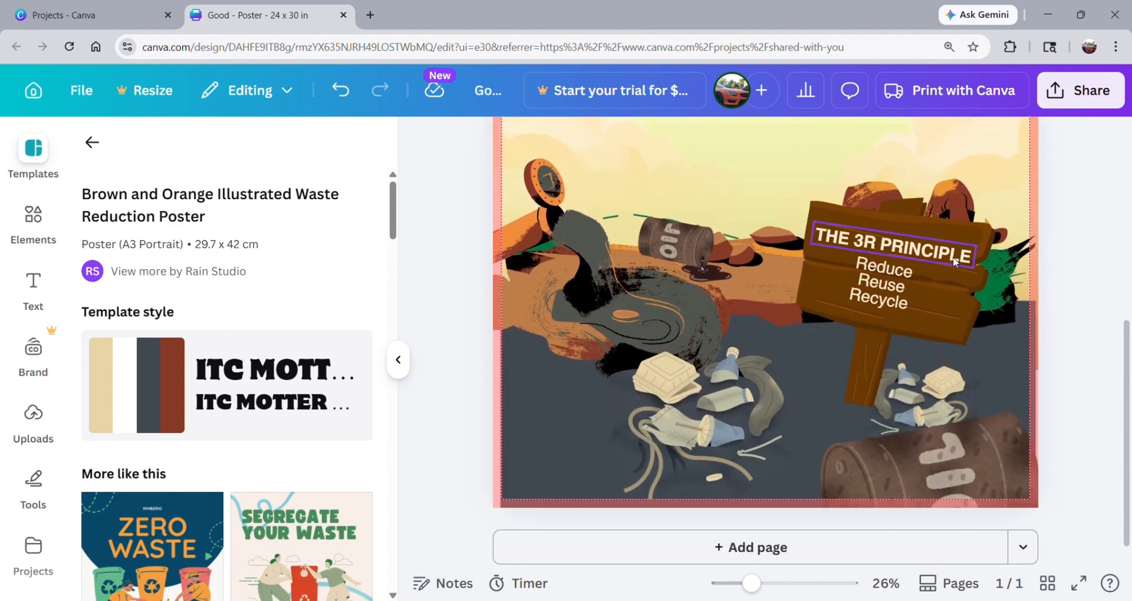
click(955, 260)
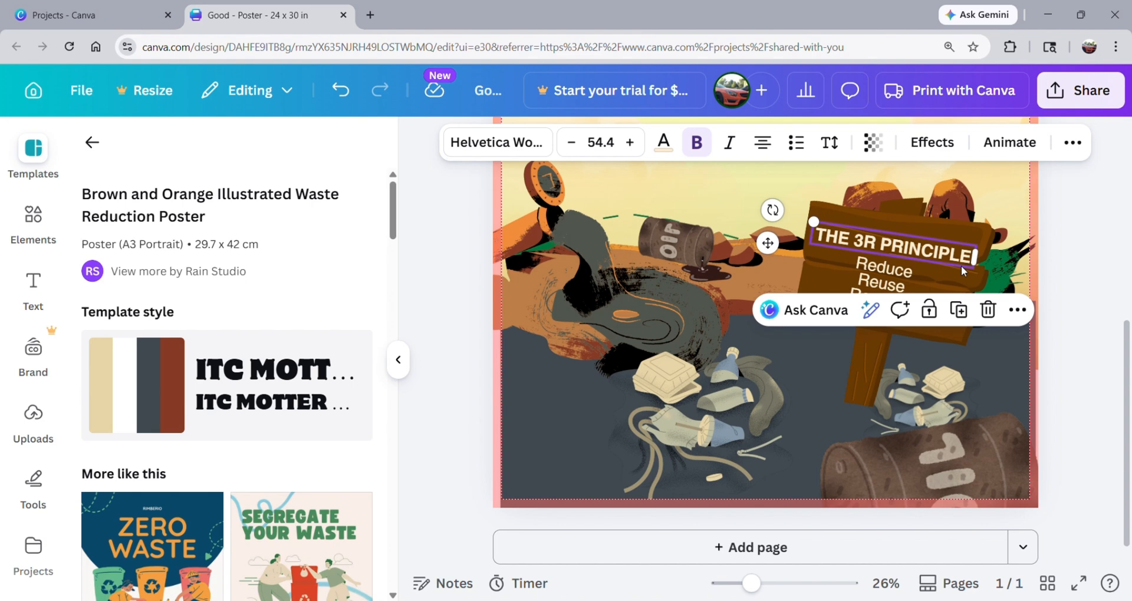
double_click(954, 256)
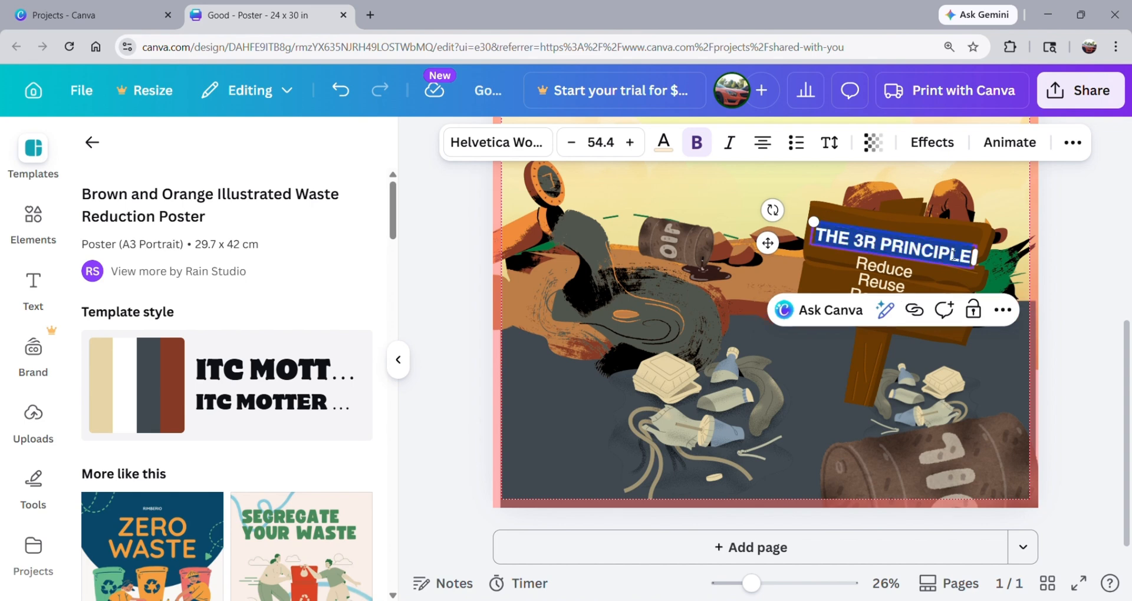
text(KEY POINT)
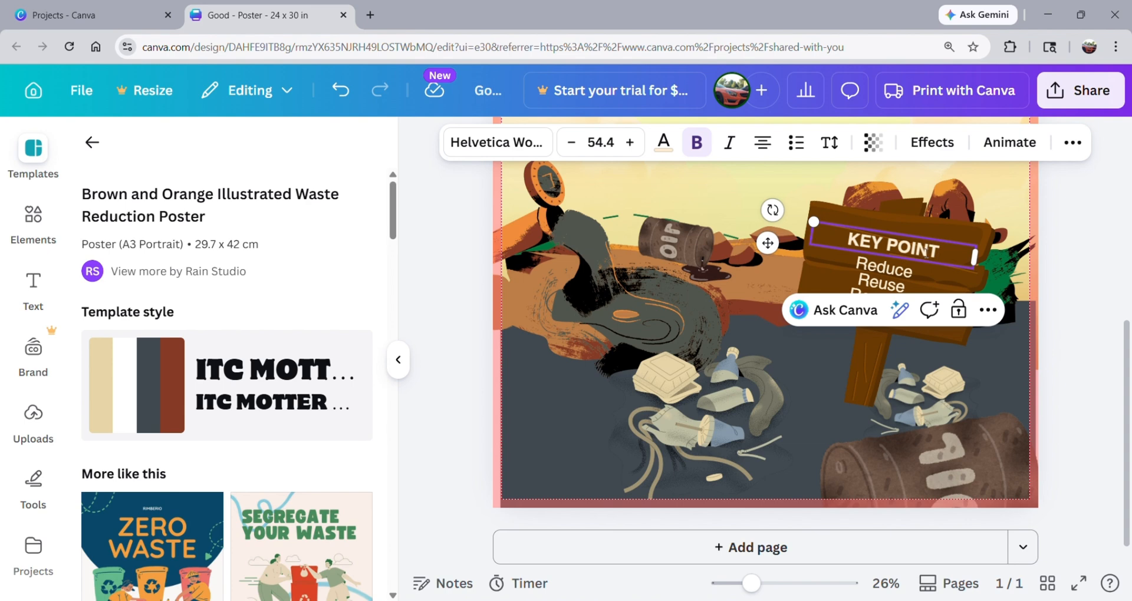
Replace the Reduce, Reuse, Recycle list on the wooden sign with "Supporting Evidence!".
click(881, 260)
double_click(878, 264)
text(S)
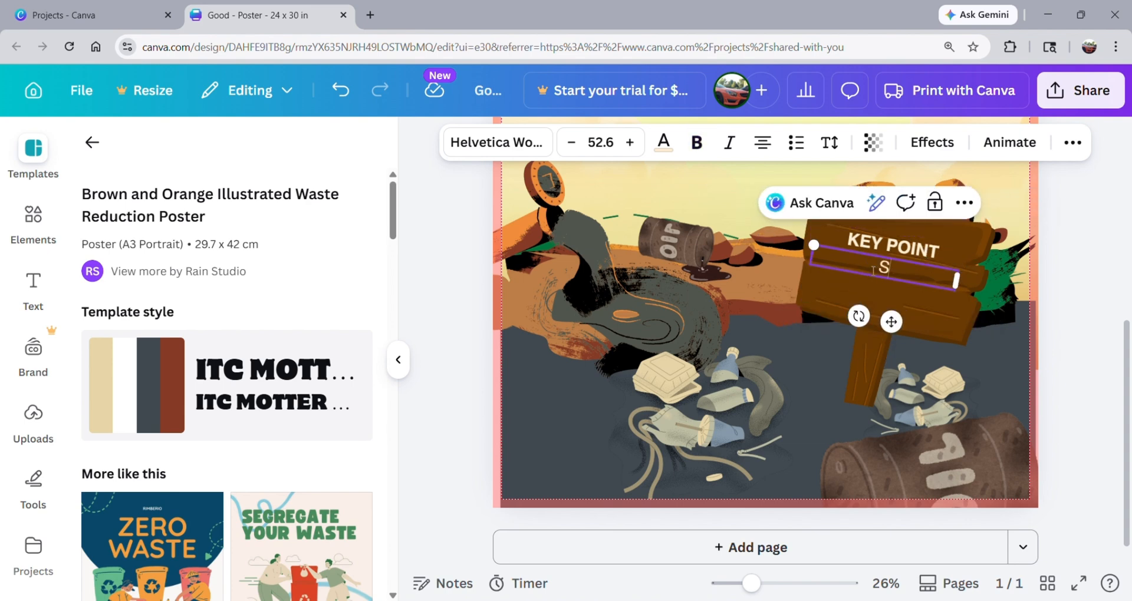
text(upportin)
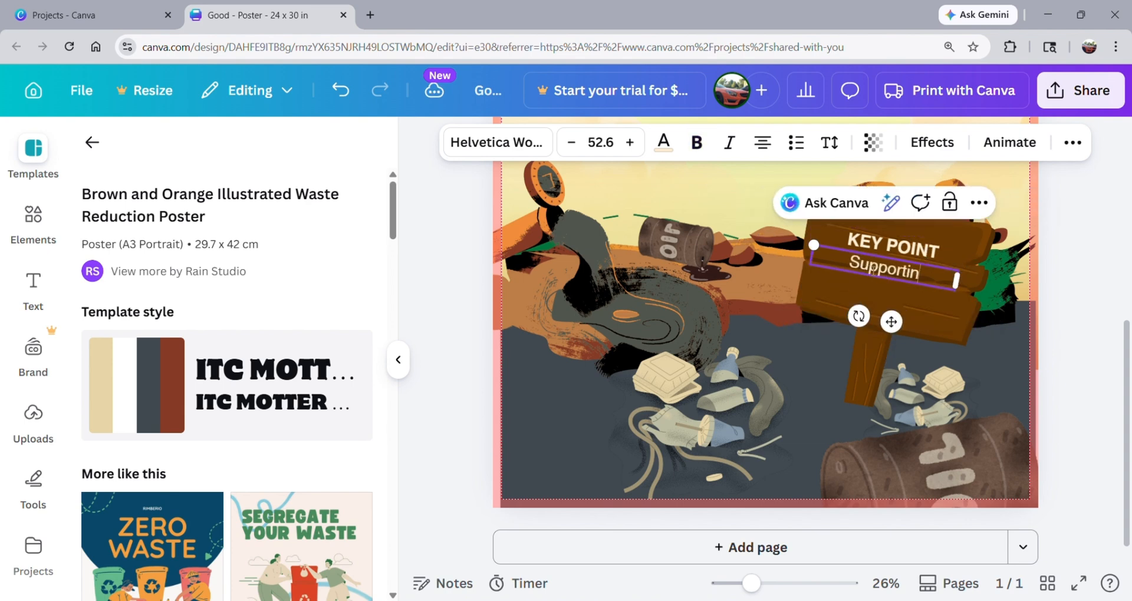
text(g Evide)
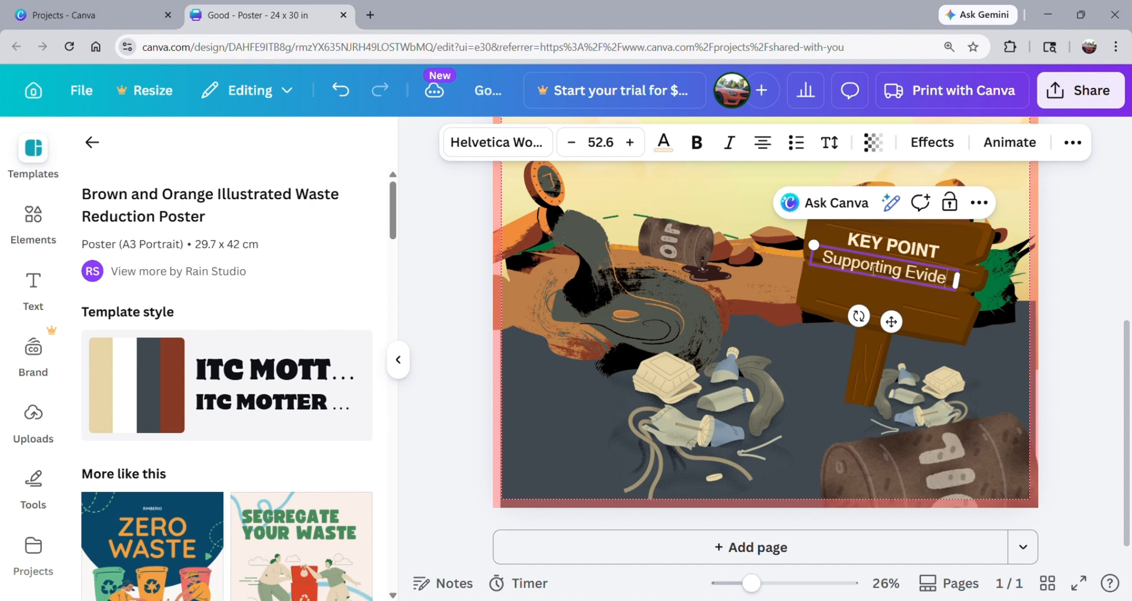
text(nce!)
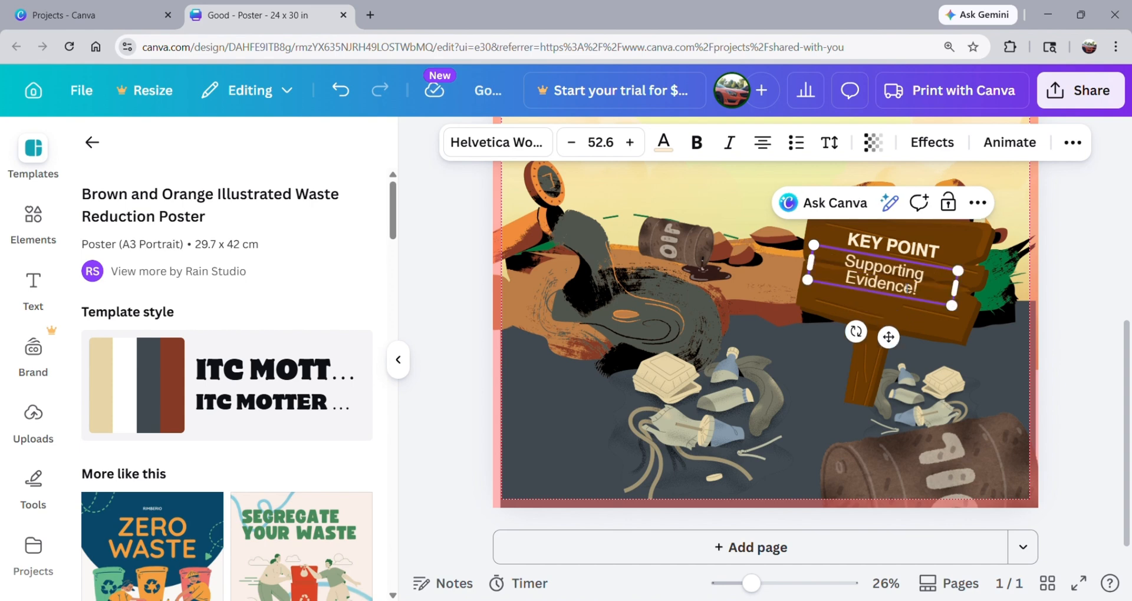
click(1057, 287)
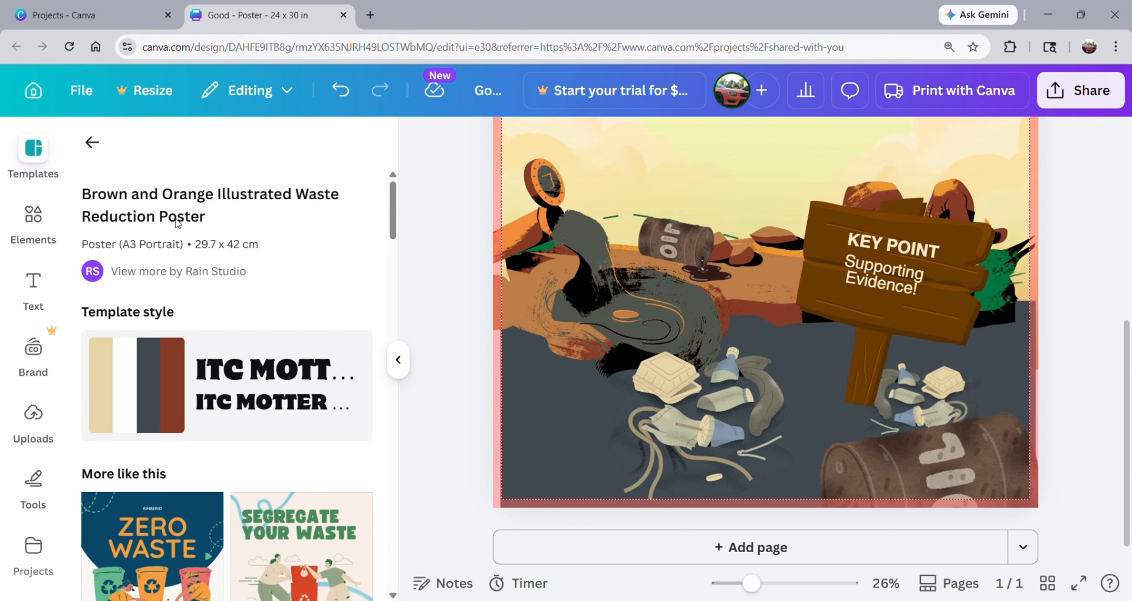
Search the elements for "tree", limit the results to graphics, and add the free pine tree to the poster.
scroll(684, 330, up, 5)
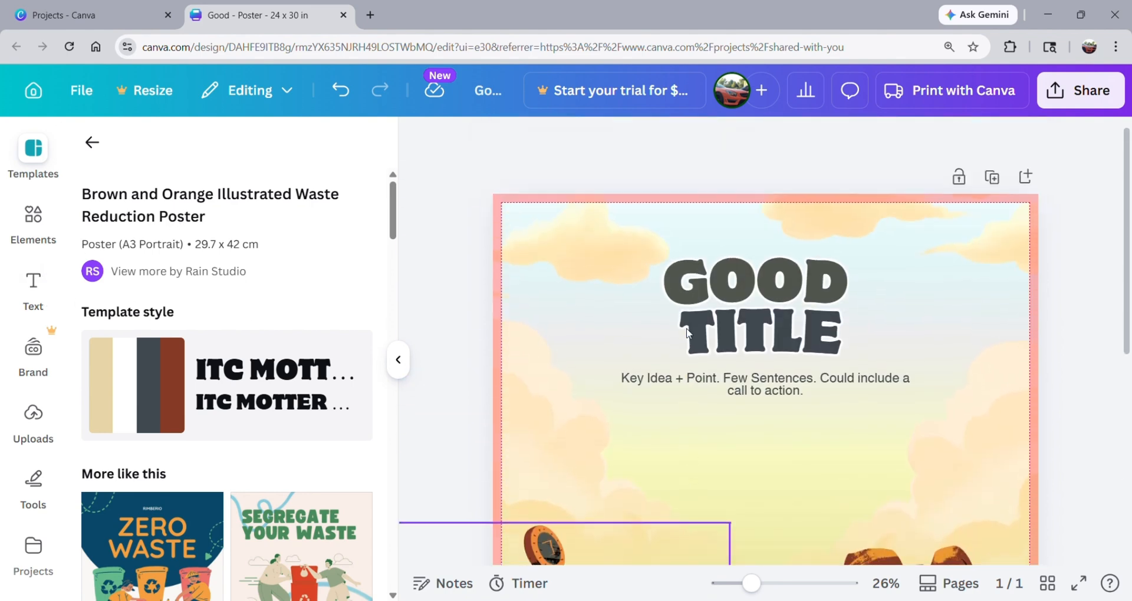
scroll(687, 333, down, 1)
click(34, 218)
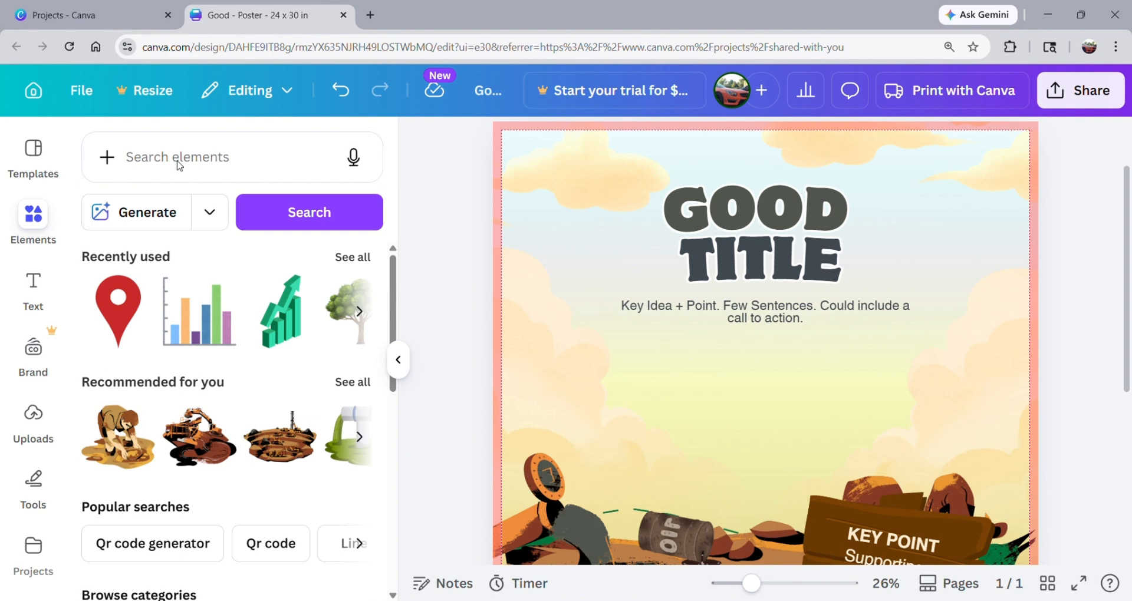
click(179, 163)
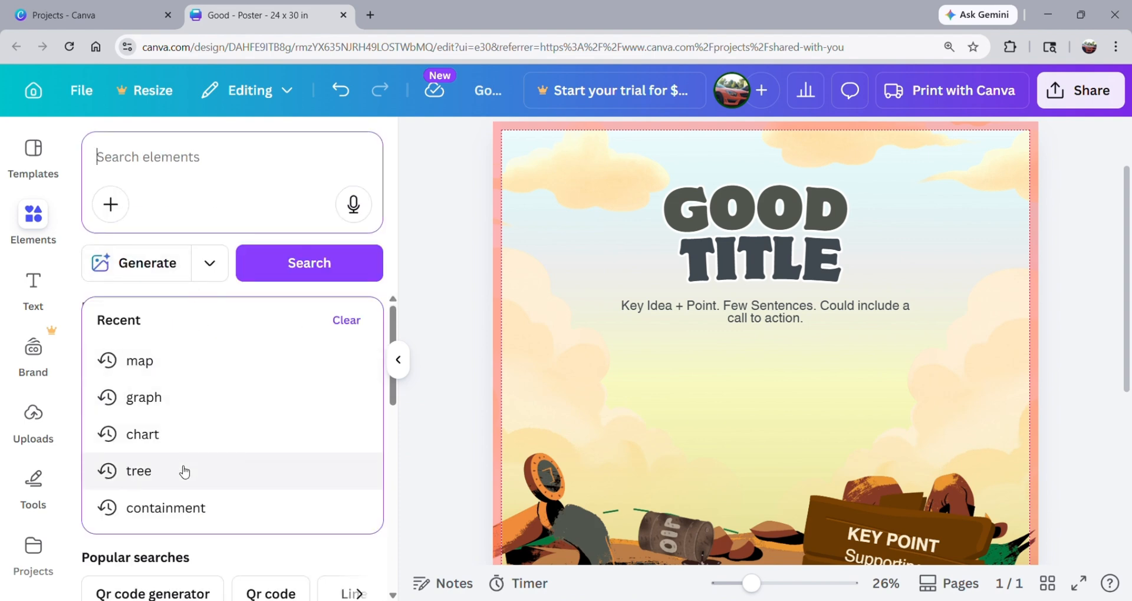
click(185, 472)
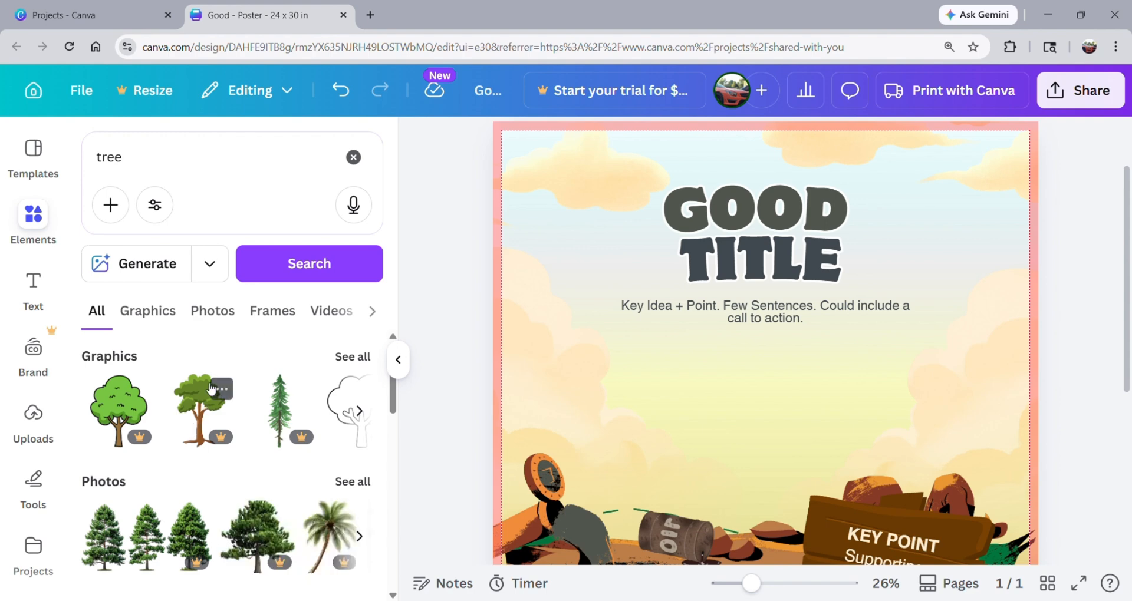
click(180, 326)
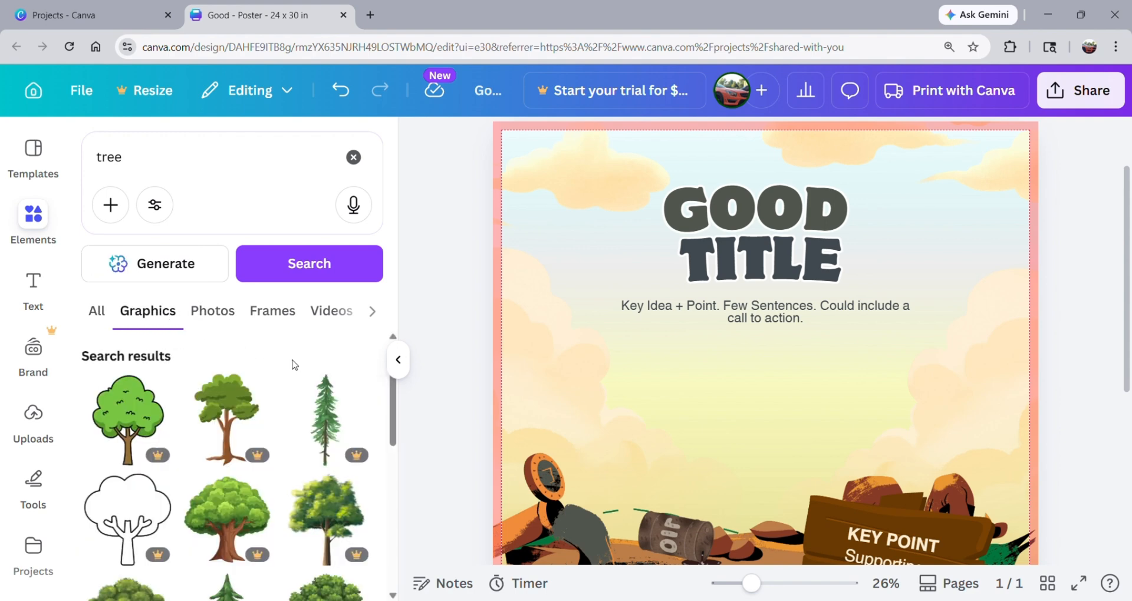
scroll(292, 364, down, 3)
click(235, 469)
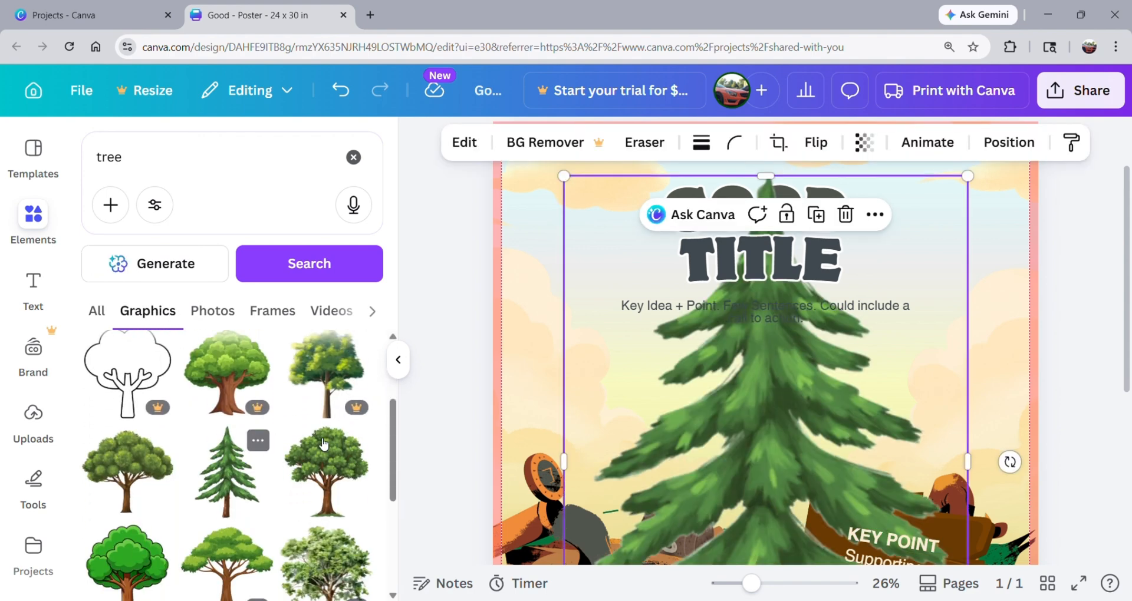
Shrink the pine tree and place it on the rocks in the background, just beside the wooden sign.
drag(965, 176, 768, 452)
drag(678, 508, 672, 372)
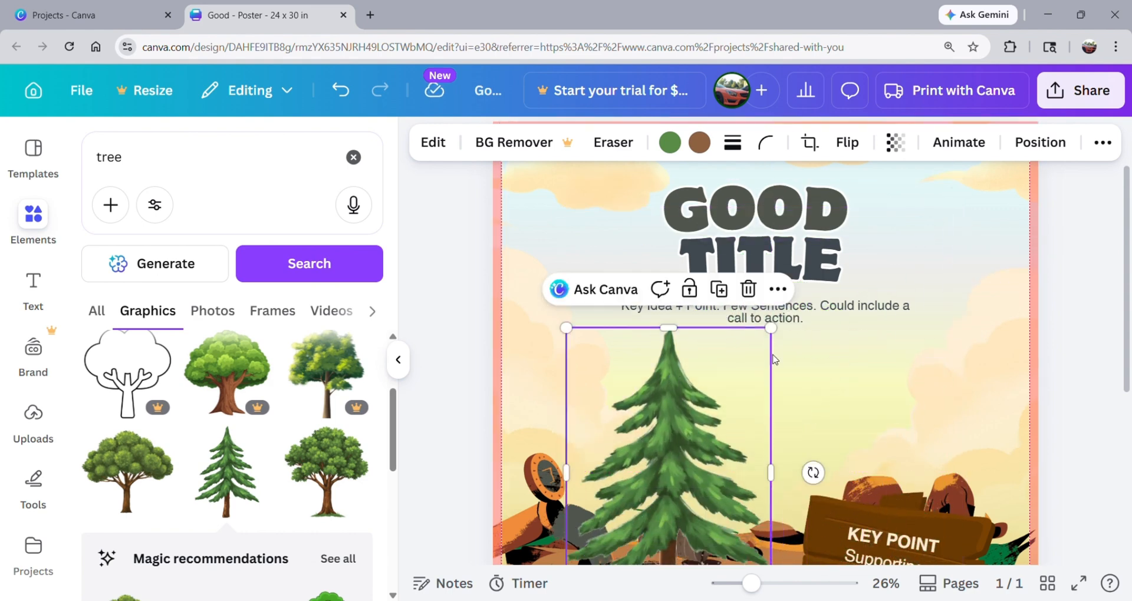
scroll(1095, 312, down, 3)
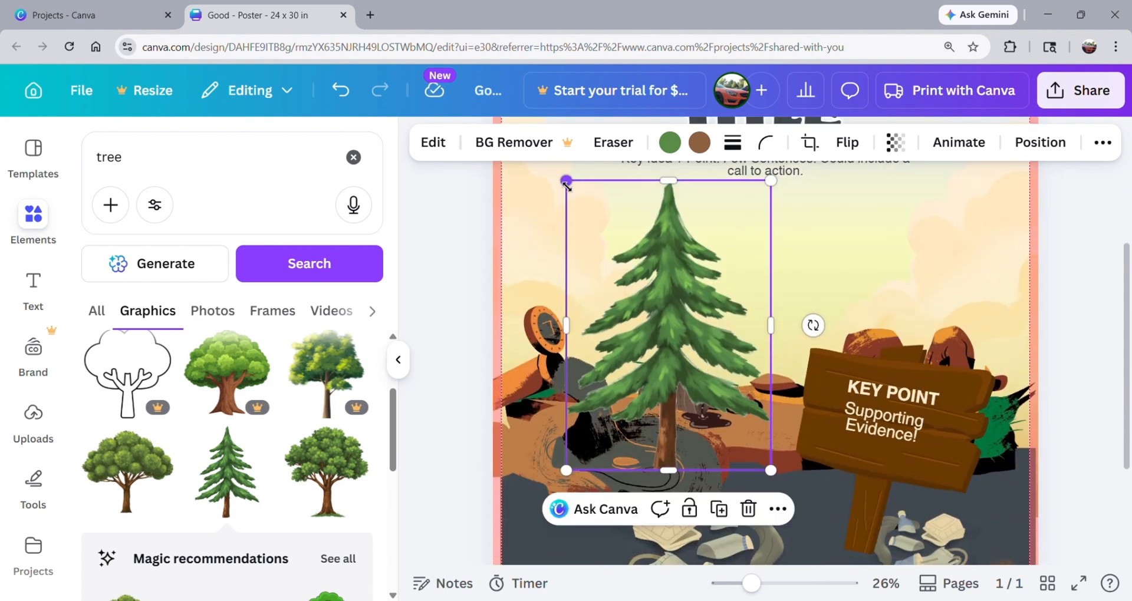
drag(566, 185, 677, 338)
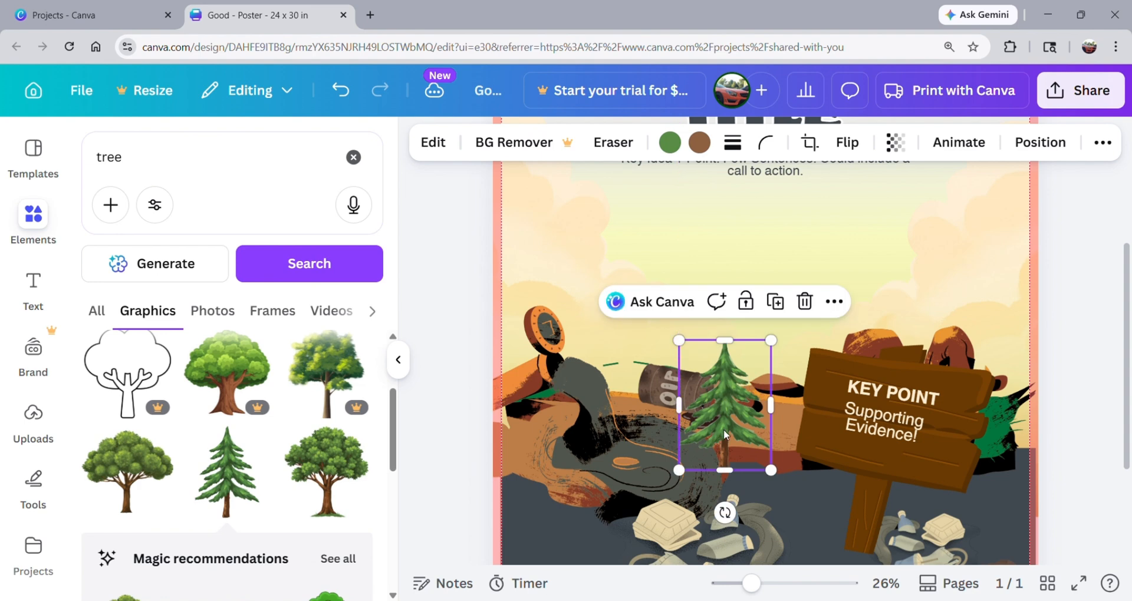
drag(725, 428, 777, 331)
click(1078, 325)
Duplicate the wooden sign, place the copy on the left side of the poster, and make it smaller than the original.
scroll(867, 400, down, 2)
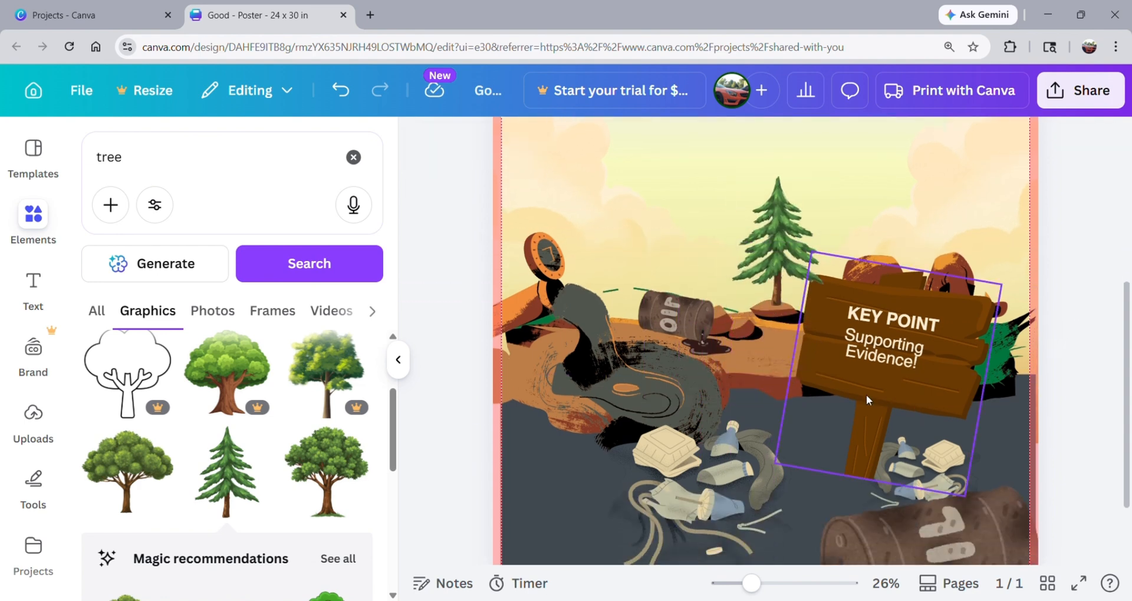
click(833, 368)
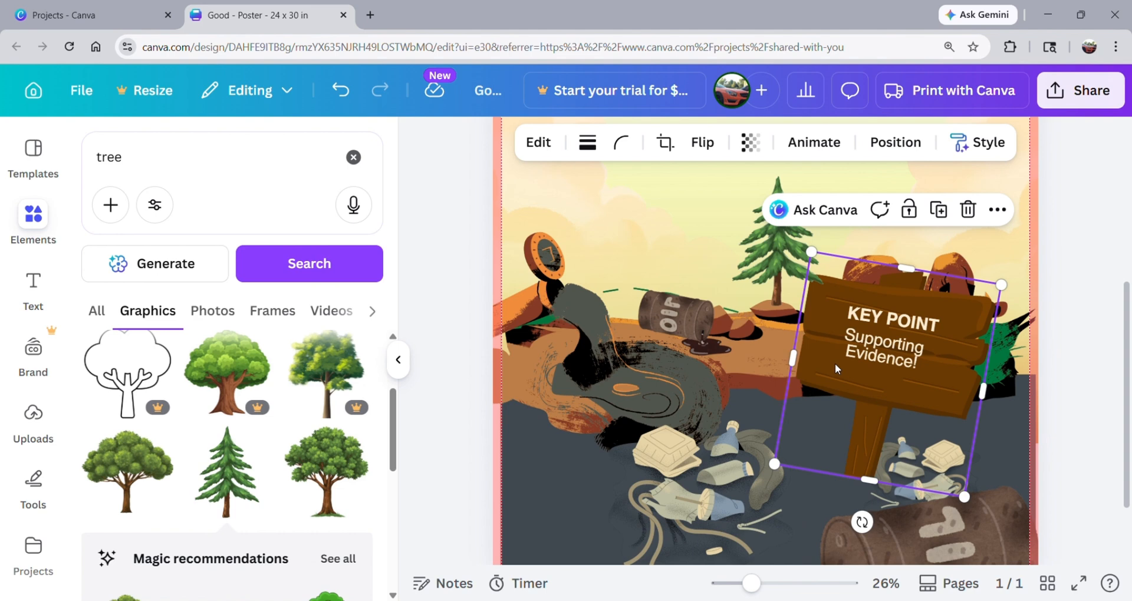
drag(836, 369, 622, 362)
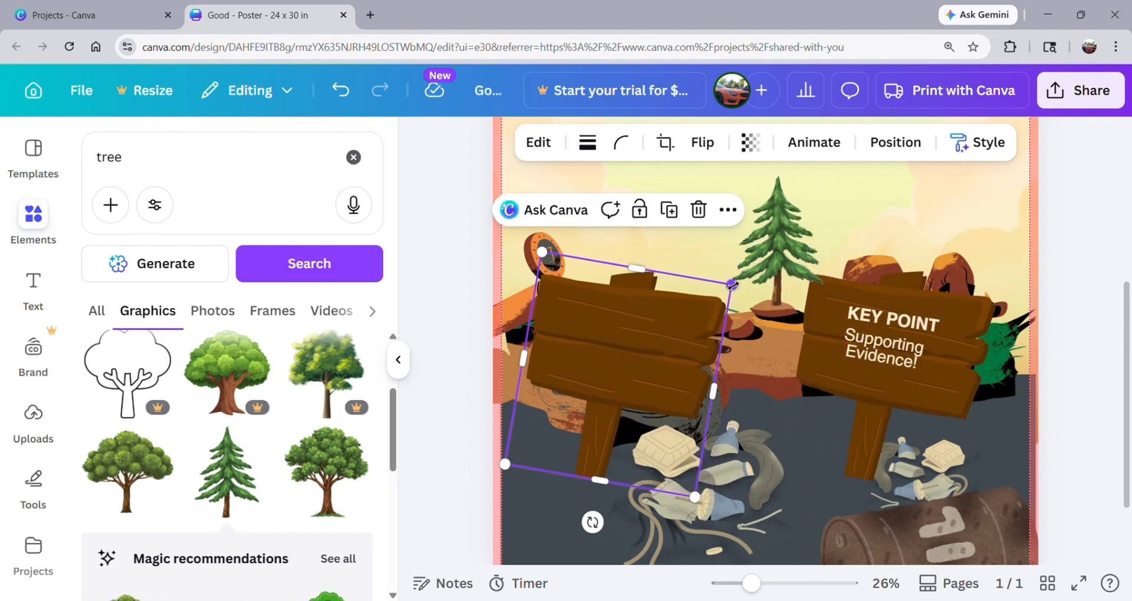
drag(733, 286, 665, 339)
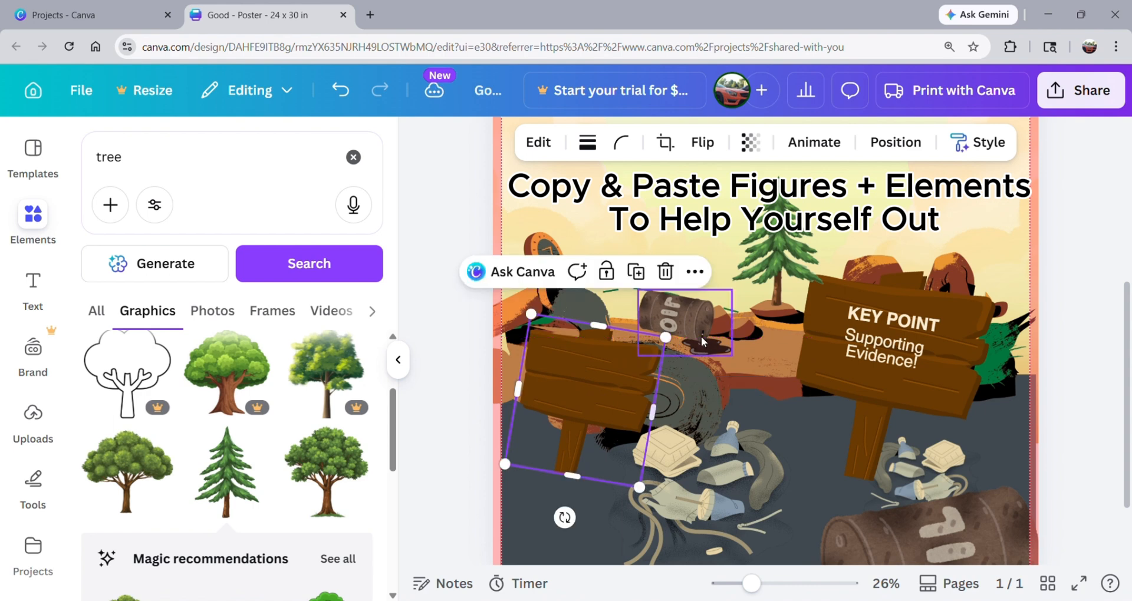
Copy the "KEY POINT" and "Supporting Evidence!" texts from the original sign onto the smaller sign.
click(865, 313)
drag(865, 312, 546, 370)
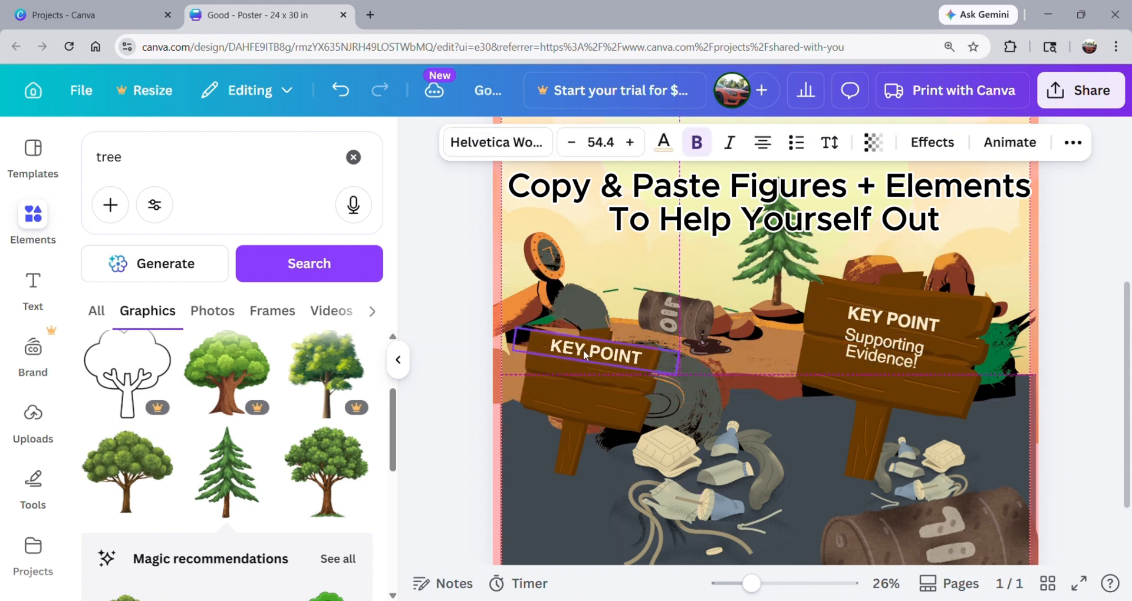
click(880, 348)
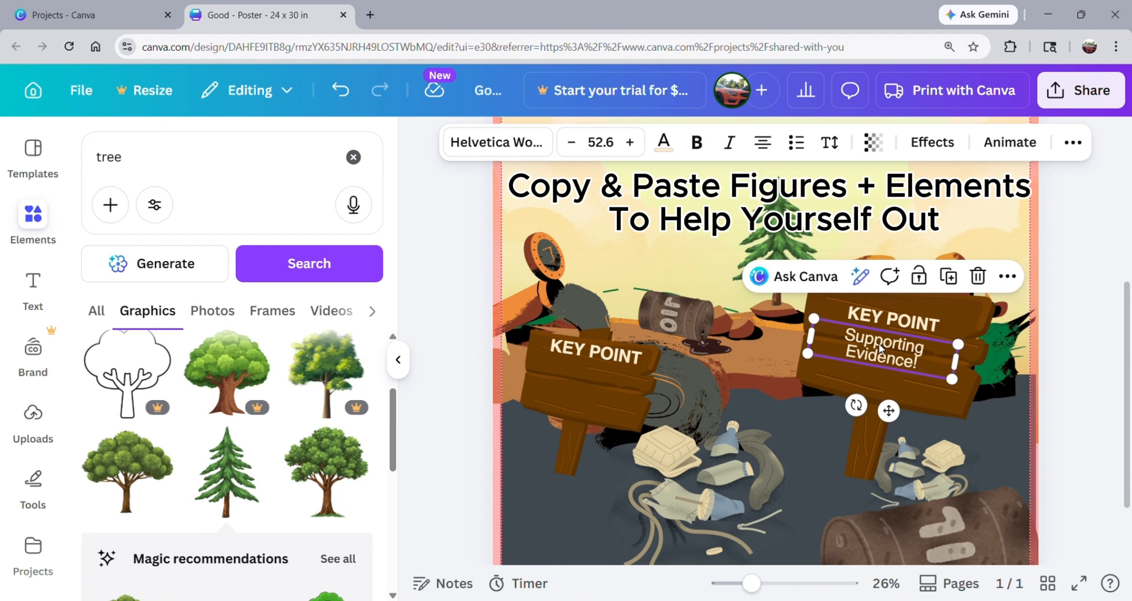
drag(880, 348, 601, 394)
click(1061, 369)
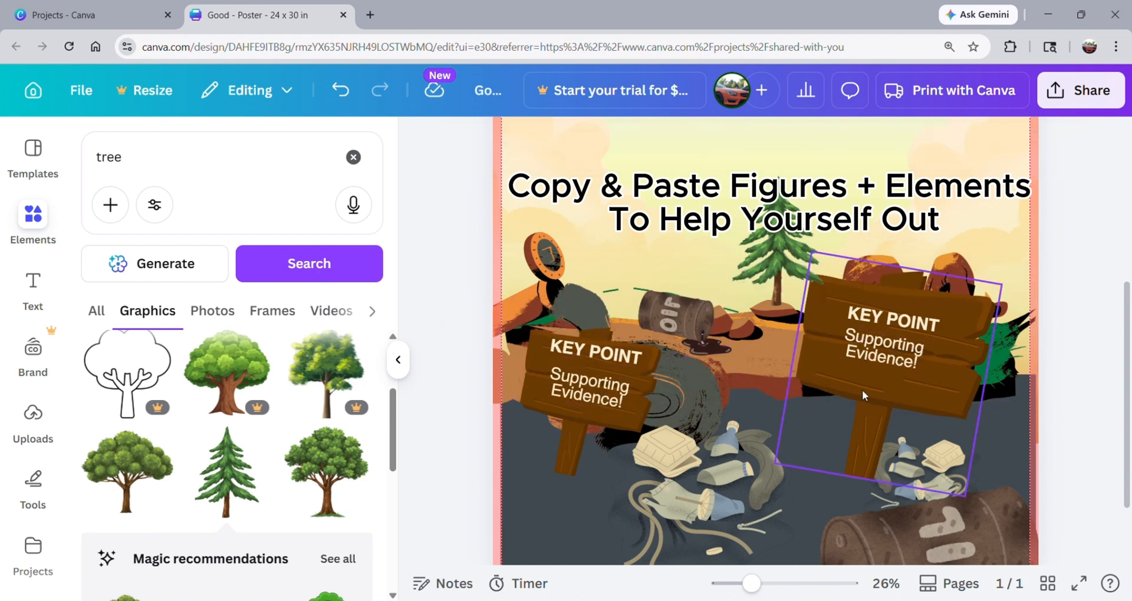
Duplicate the small oil barrel and place the copy above the trash, between the two wooden signs.
click(691, 342)
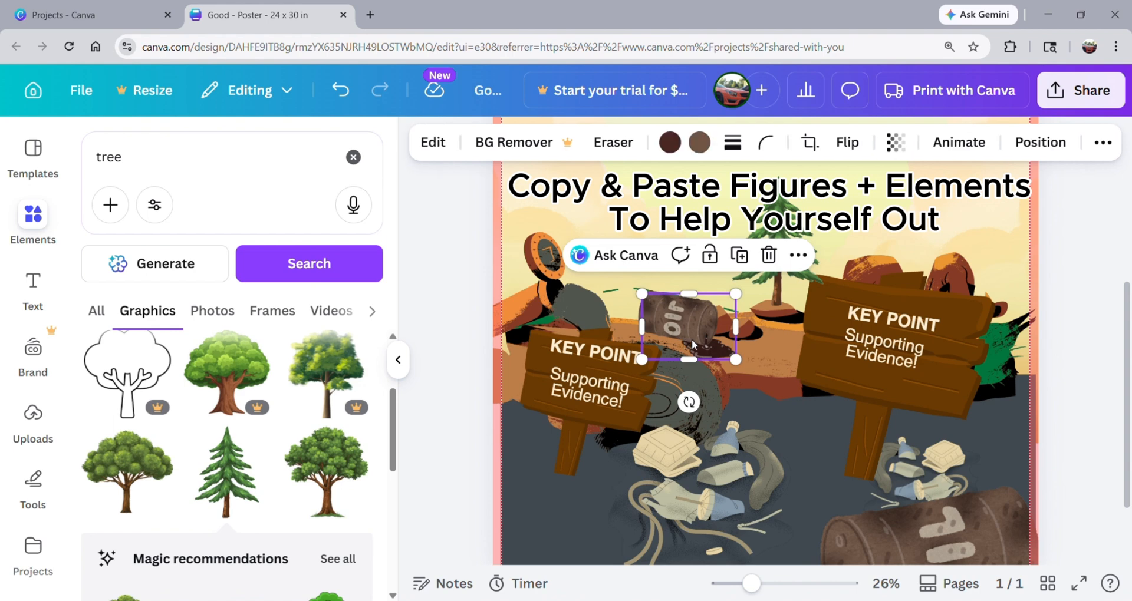
drag(691, 338, 781, 426)
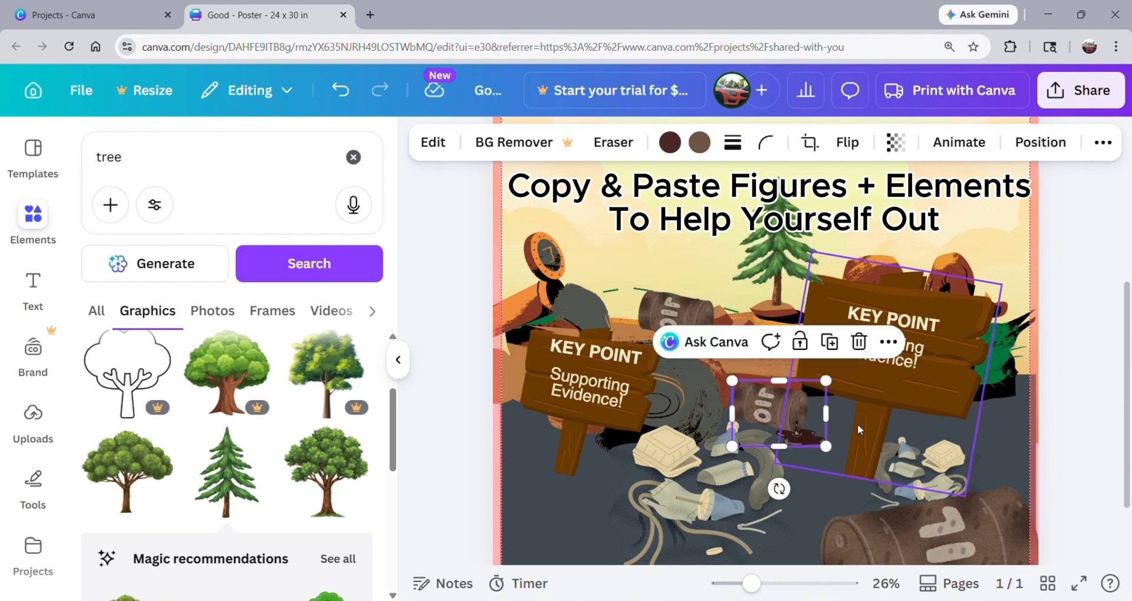
click(962, 467)
click(1044, 397)
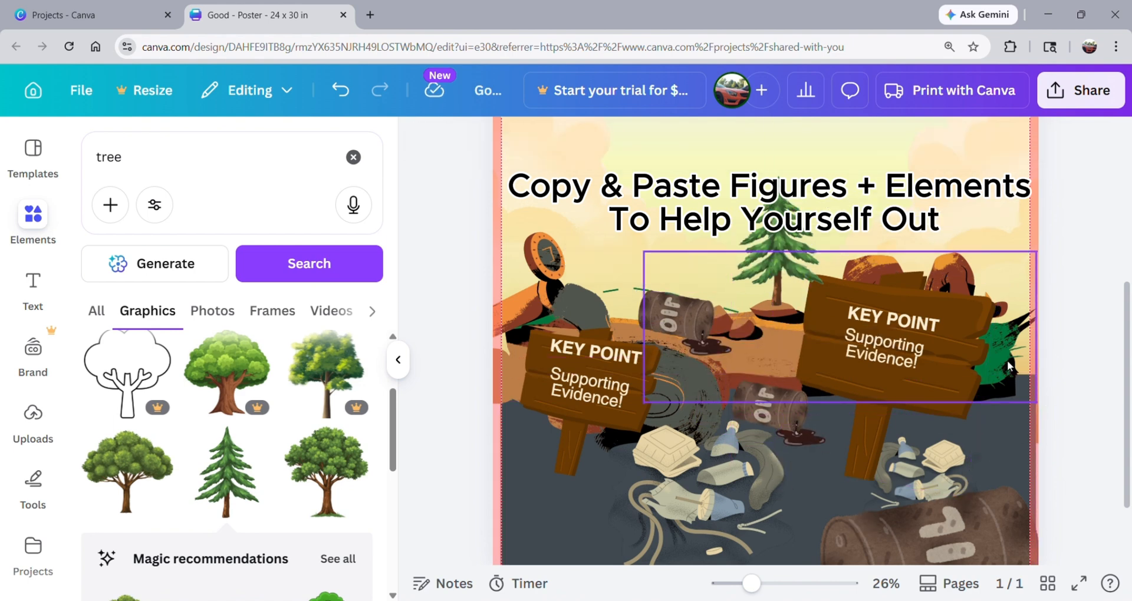
Duplicate the large foreground oil barrel and arrange the two barrels side by side along the poster's lower edge.
click(978, 529)
drag(977, 528, 973, 506)
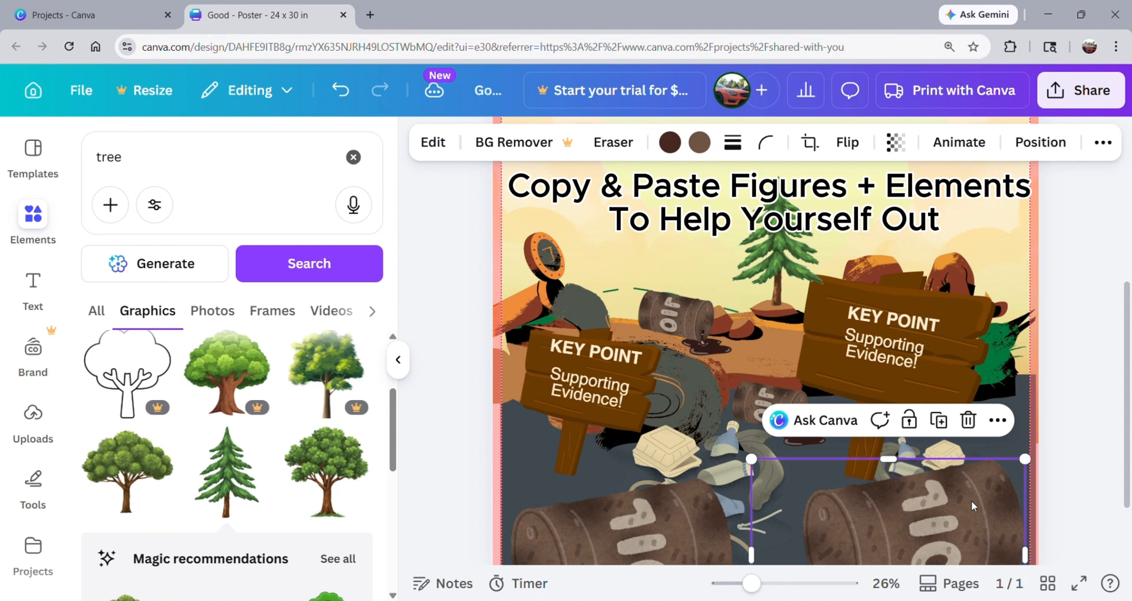
click(1090, 484)
Add a new text box below the body paragraph, above the pine tree.
scroll(1091, 483, up, 5)
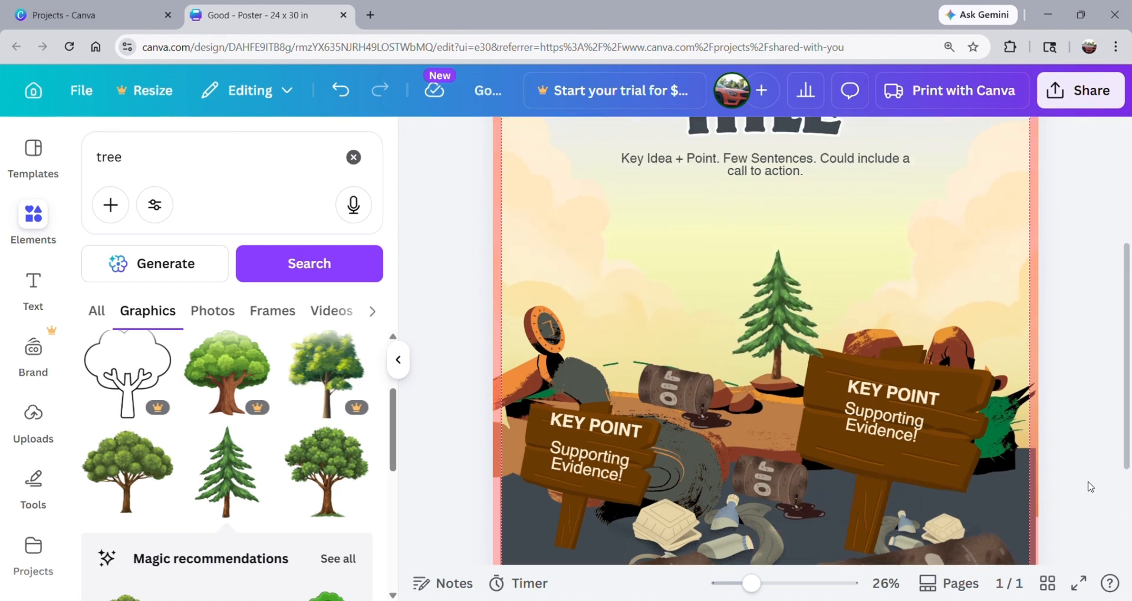
scroll(1090, 488, up, 2)
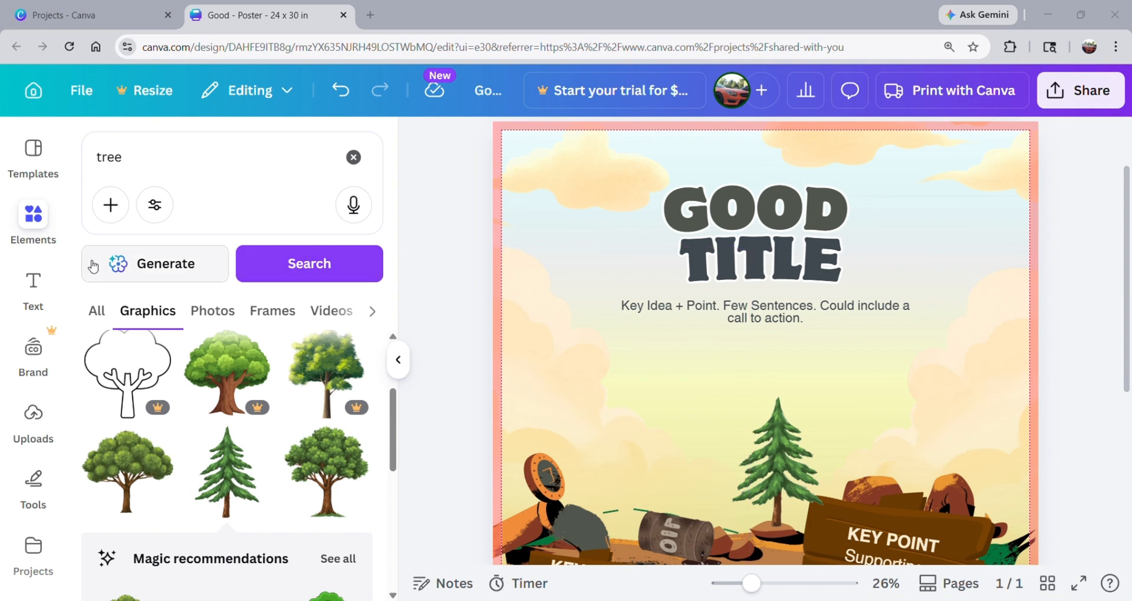
click(37, 286)
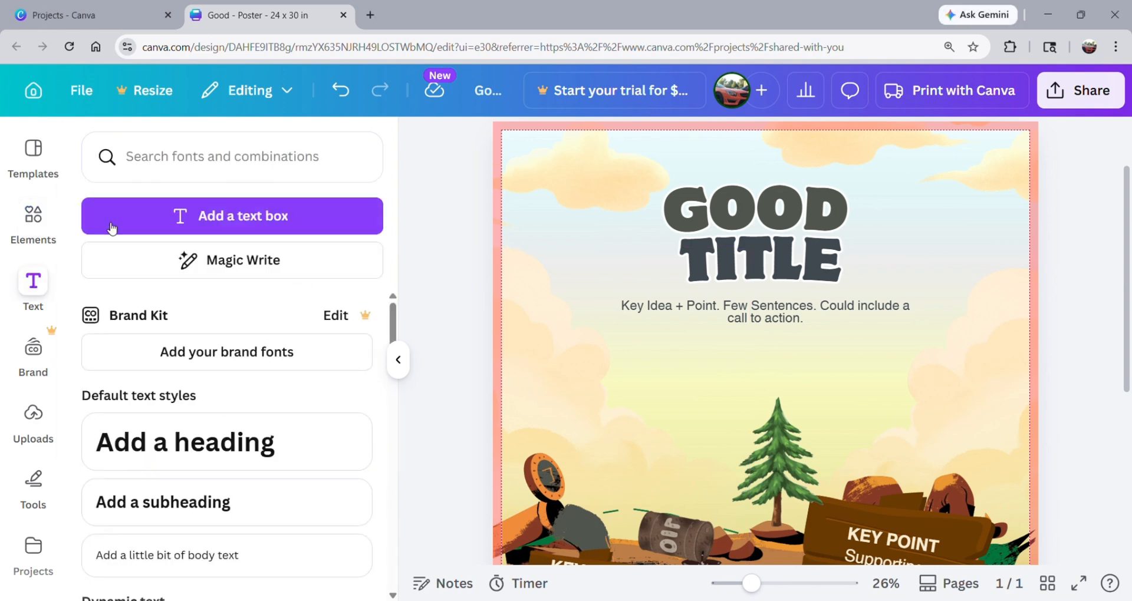
click(168, 224)
Increase the new text box's font size to 36.
click(630, 148)
click(630, 148)
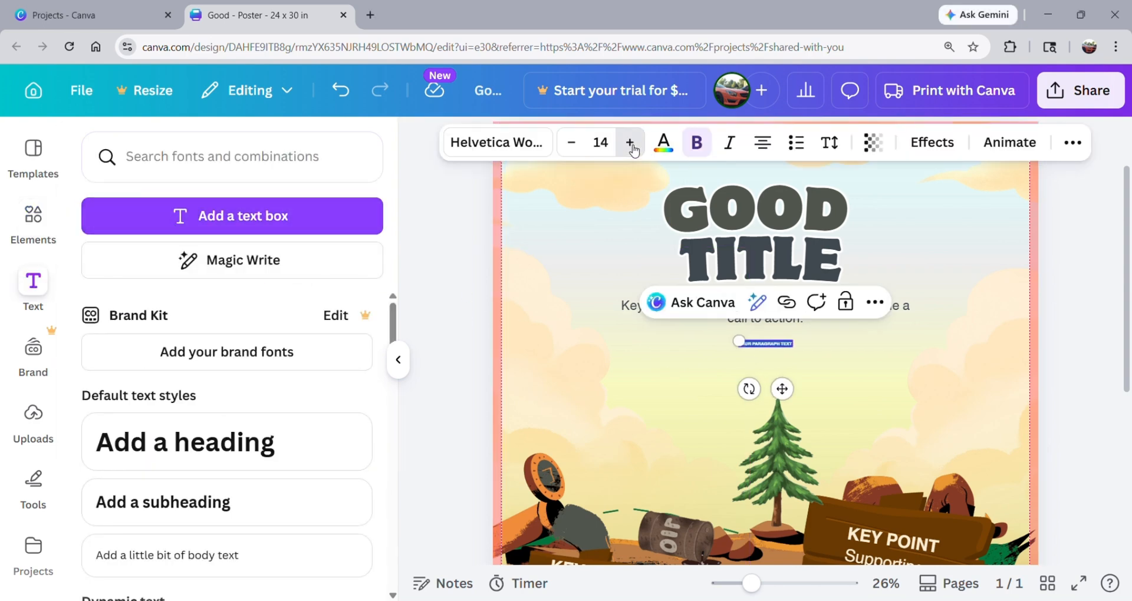
click(631, 148)
click(631, 147)
click(631, 148)
click(631, 148)
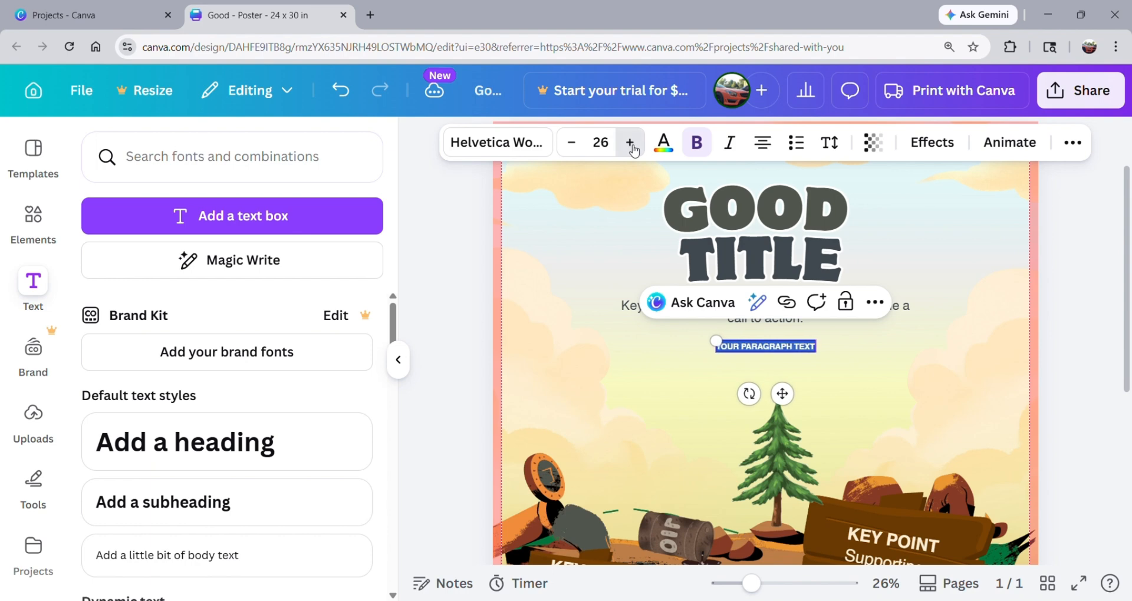
click(630, 142)
click(631, 142)
click(630, 143)
click(630, 143)
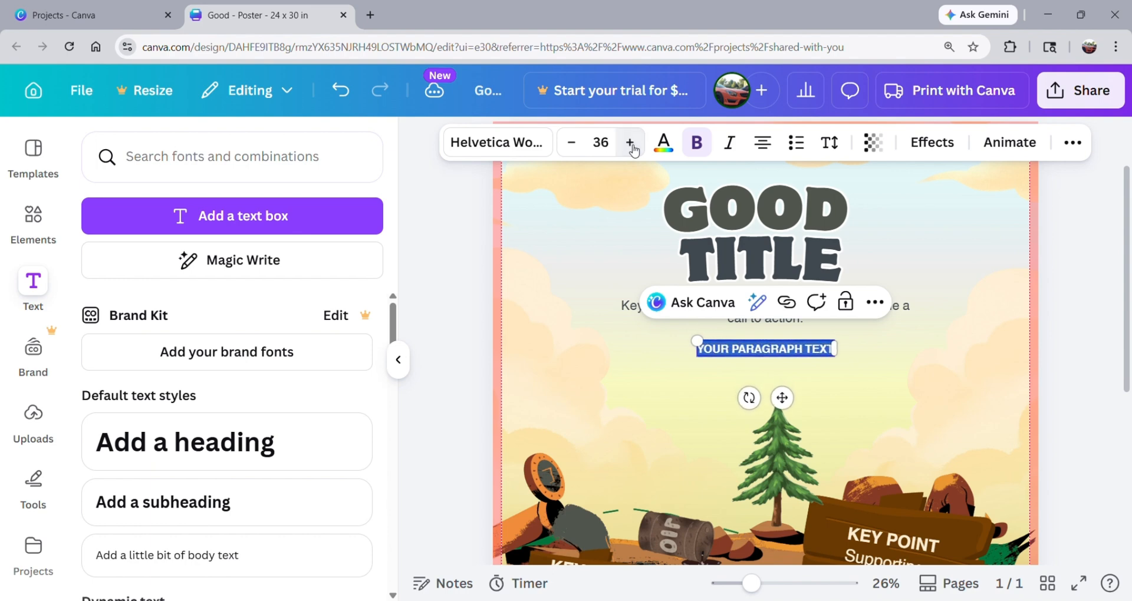
Increase the selected text box's font size to 40.
click(630, 143)
click(631, 143)
click(630, 143)
click(630, 143)
Replace the placeholder text with "ADDITIONAL POINTS!" and move the text box to the poster's left margin, just below the body paragraph.
click(748, 348)
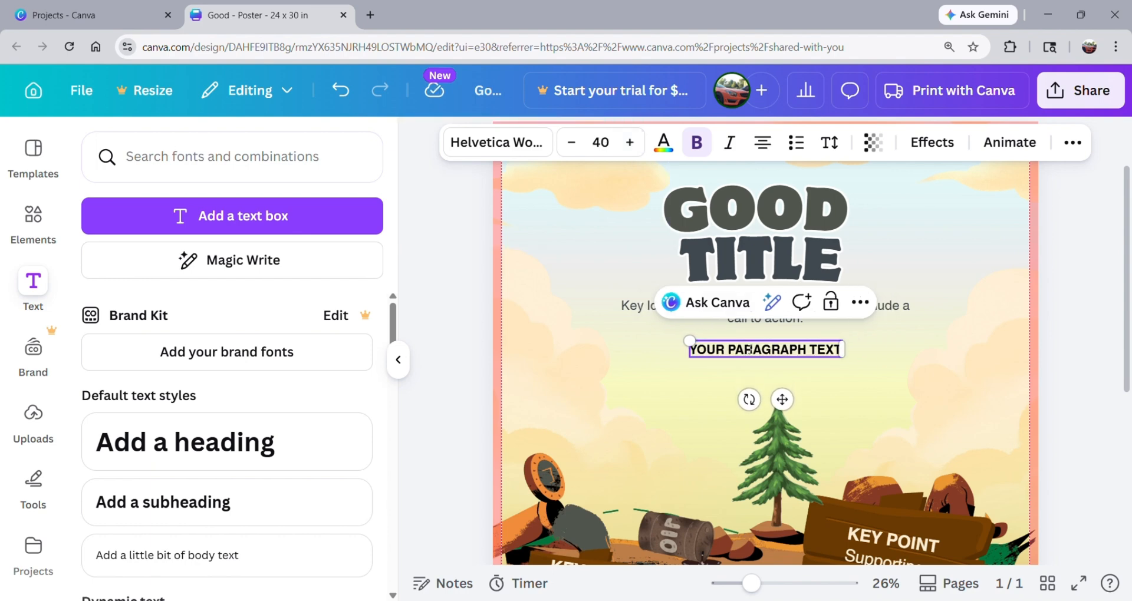
key(ctrl+a)
text(A)
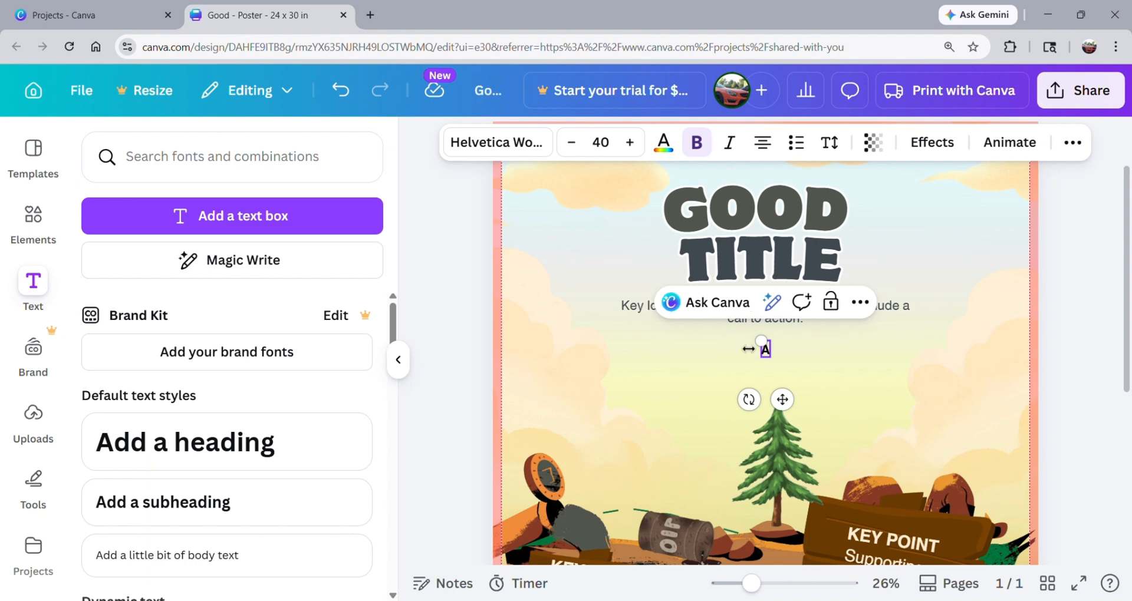
text(DDITION)
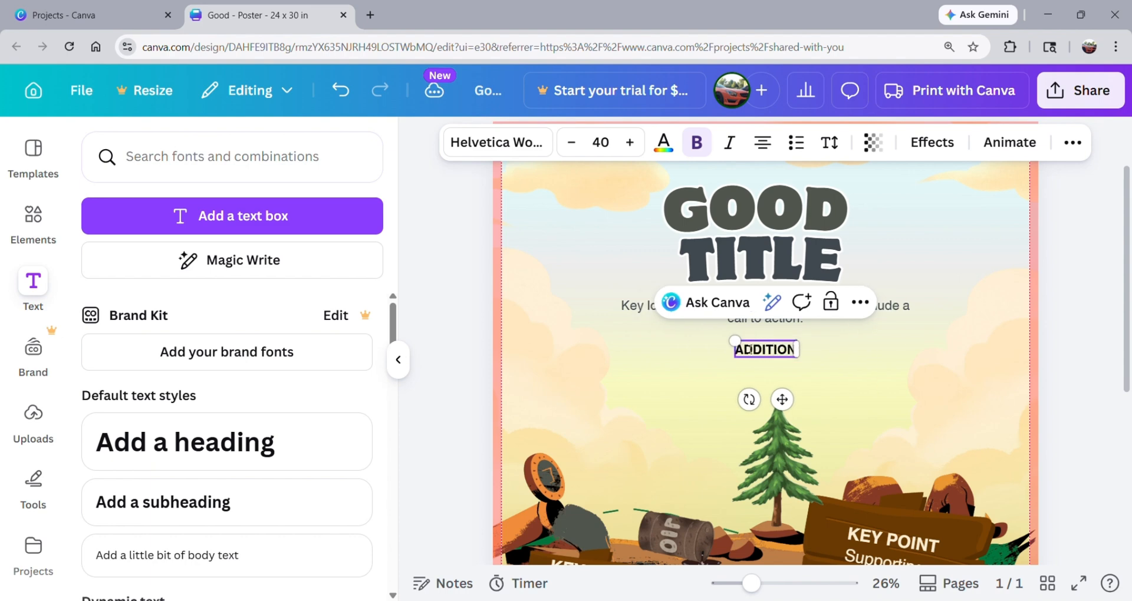
text(AL POINTS!)
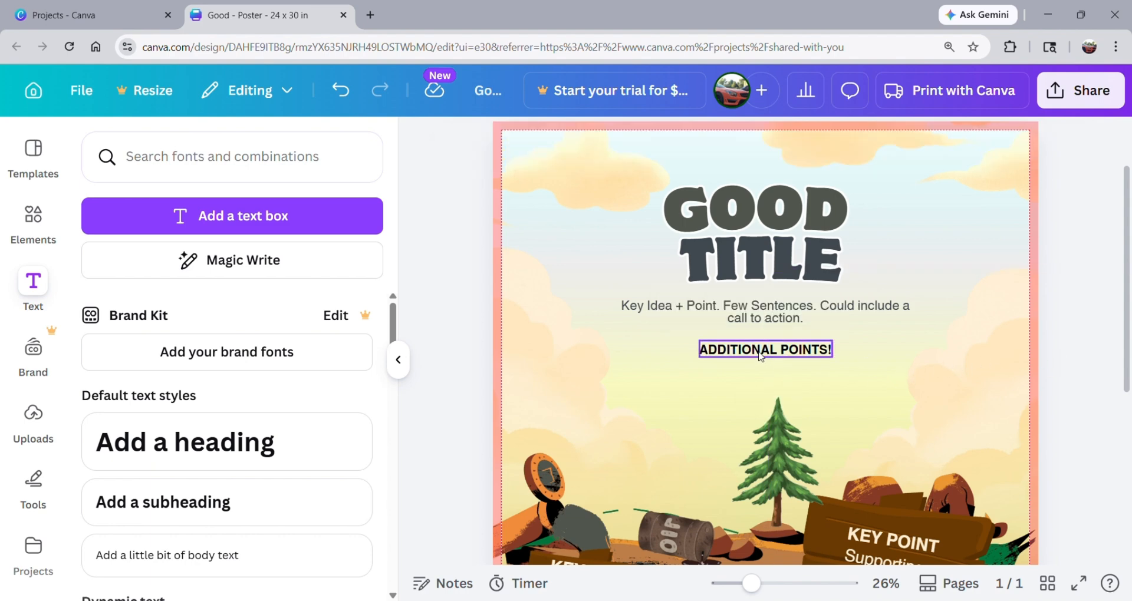
drag(756, 351, 561, 354)
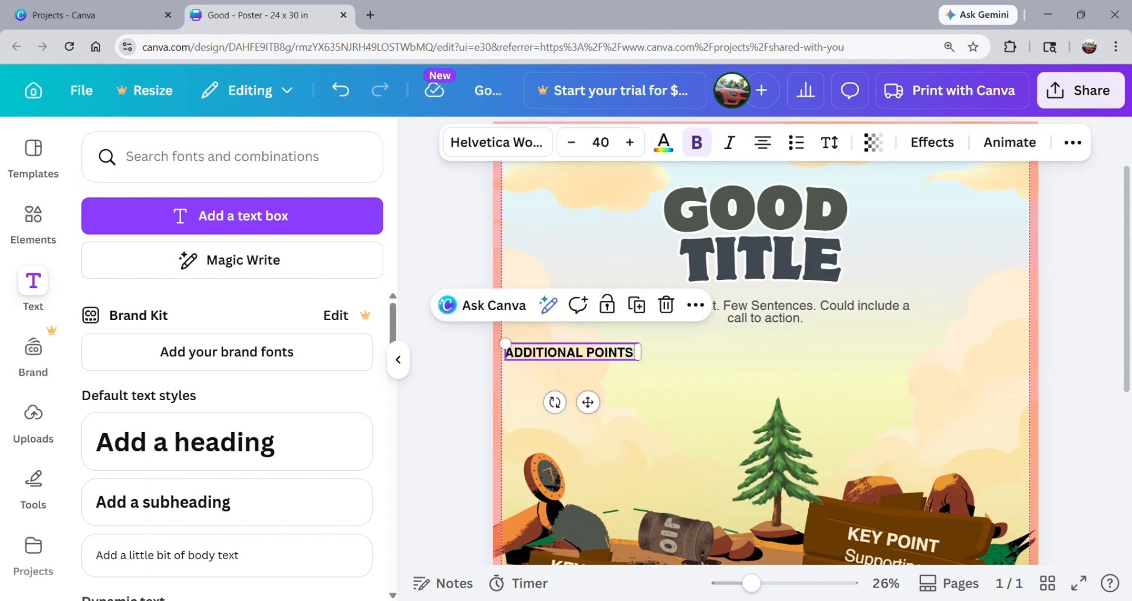
click(1104, 344)
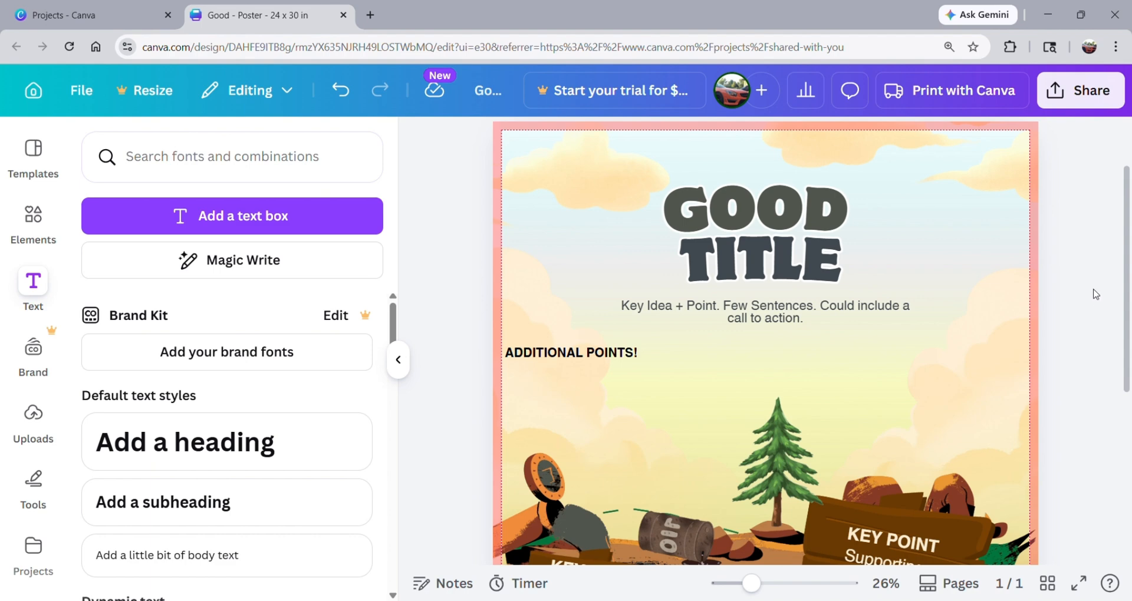
scroll(1095, 293, down, 2)
scroll(1094, 295, down, 3)
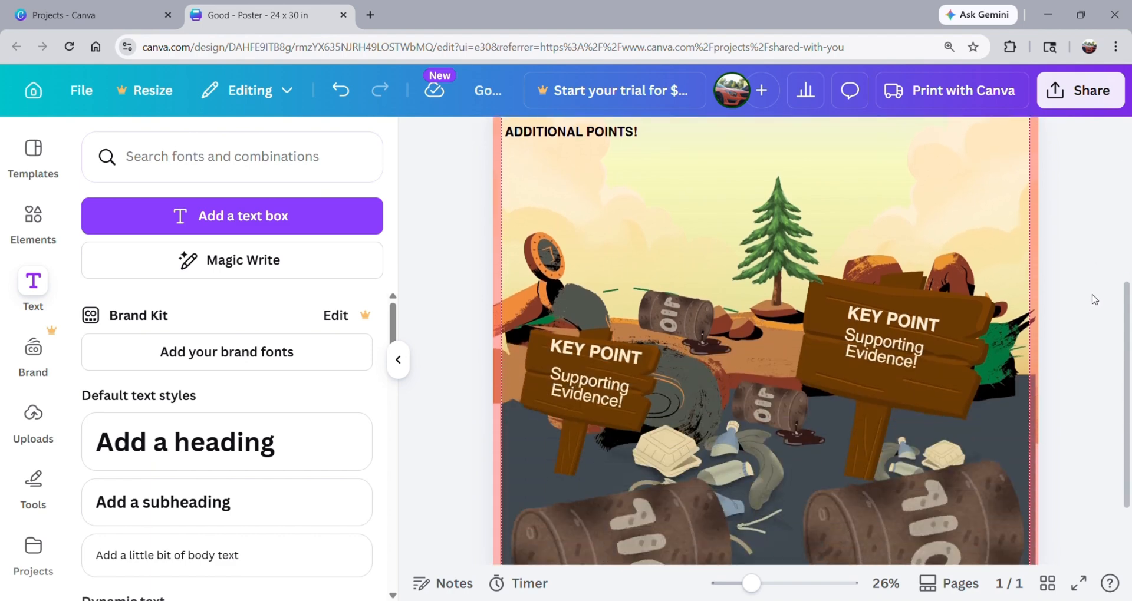
ctrl+scroll(1094, 301, down, 1)
ctrl+scroll(1095, 303, down, 3)
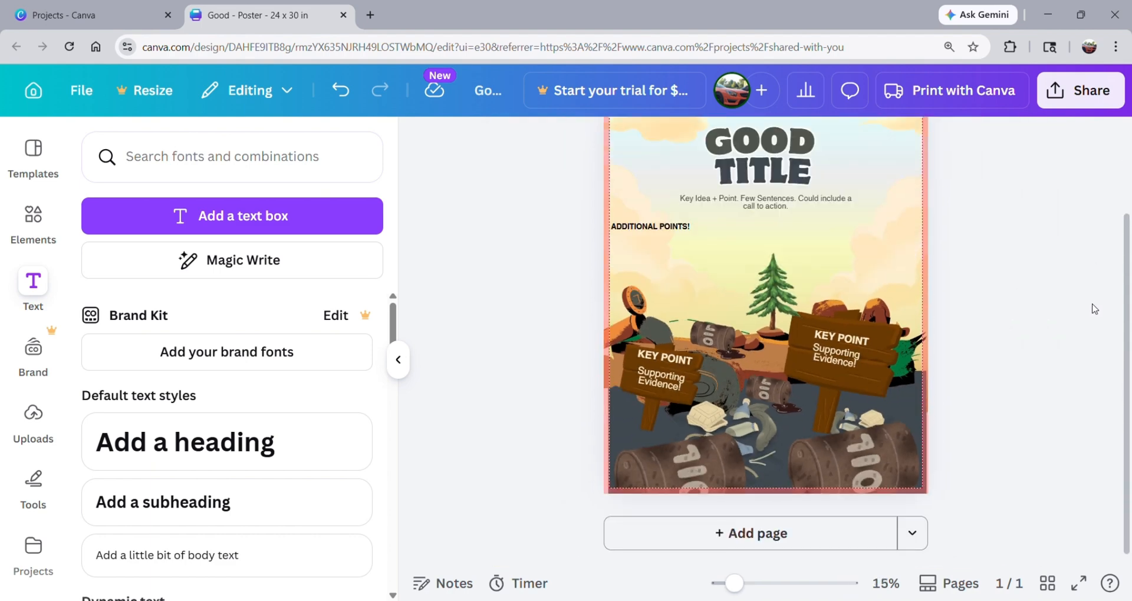